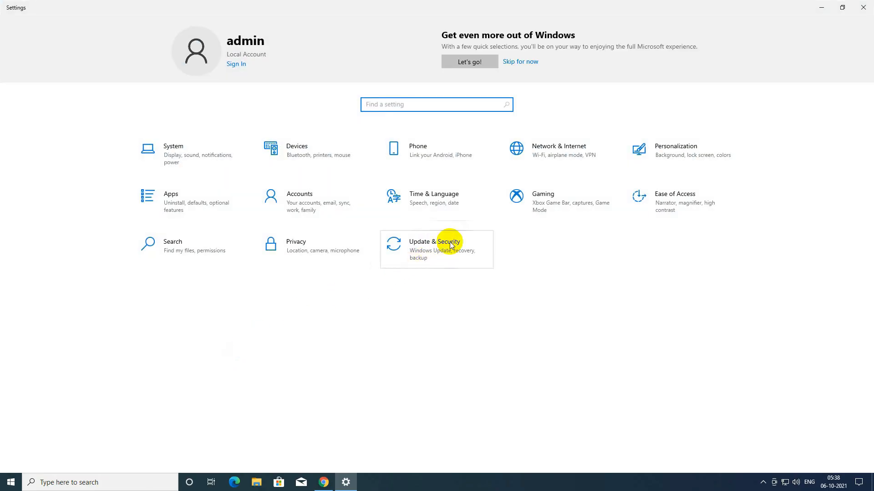
# - Check the Windows activation status in the Update & Security settings, and close Settings
pyautogui.click(446, 241)
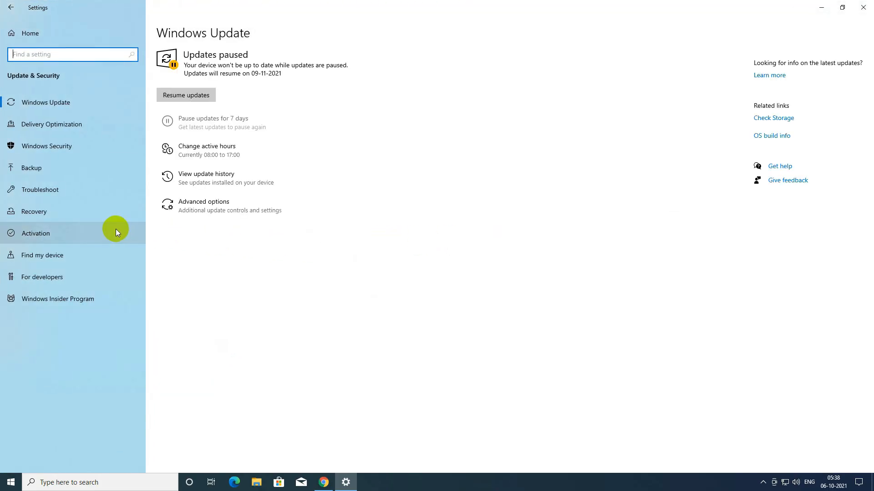
pyautogui.click(39, 234)
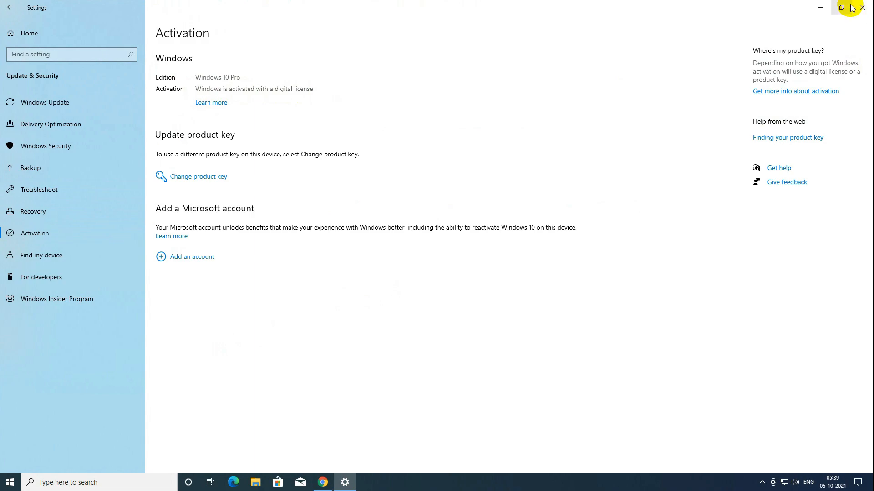
pyautogui.click(862, 7)
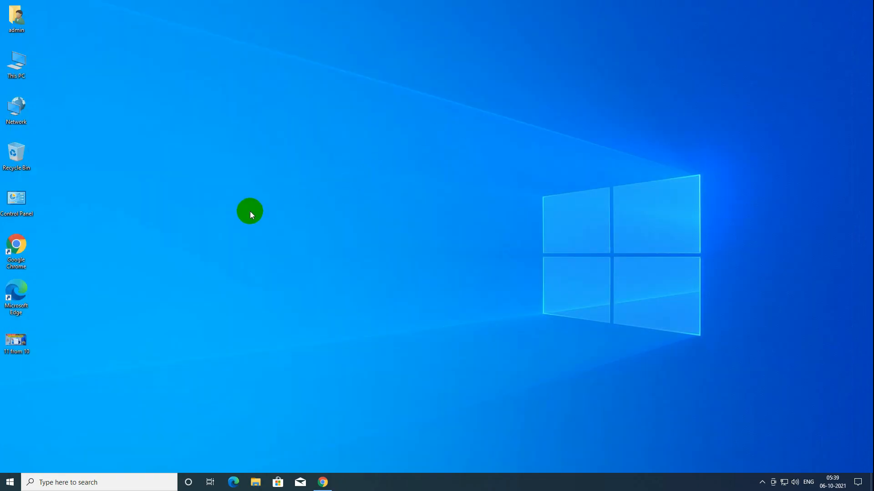
# - View the "11 from 10" image from the desktop and close it
pyautogui.doubleClick(16, 341)
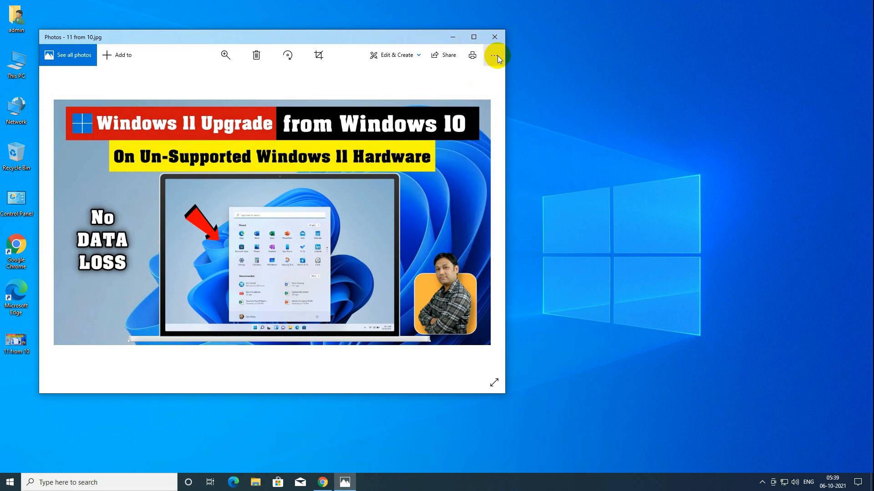
pyautogui.click(495, 35)
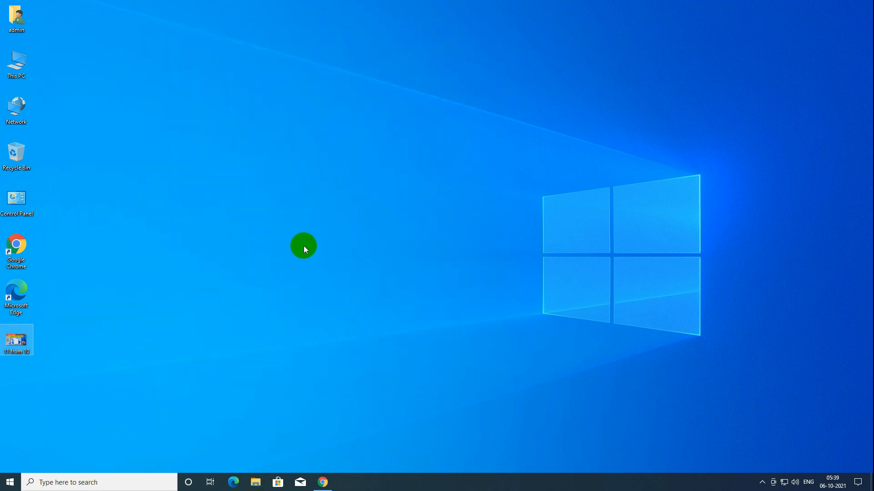
# - Switch to Chrome, search Google for "microsoft softwares" and open Microsoft's Software Download page
pyautogui.click(322, 482)
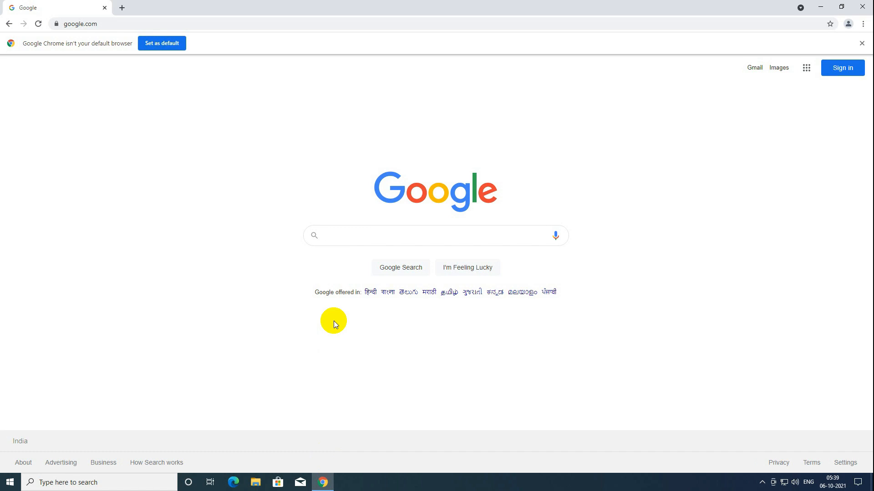
pyautogui.write('microsoft softwa')
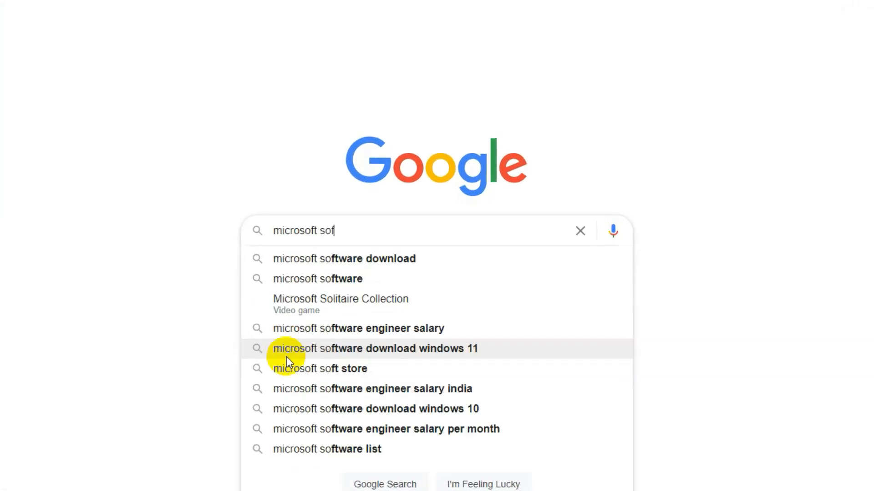
pyautogui.write('res')
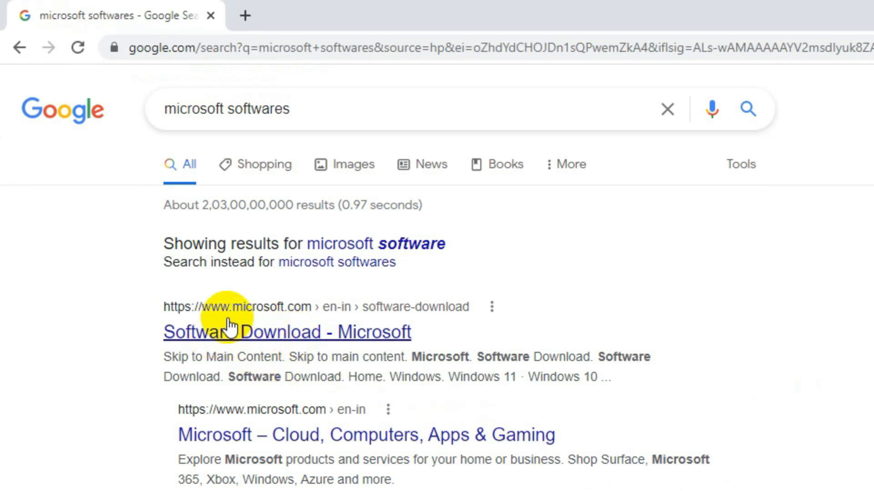
pyautogui.click(295, 330)
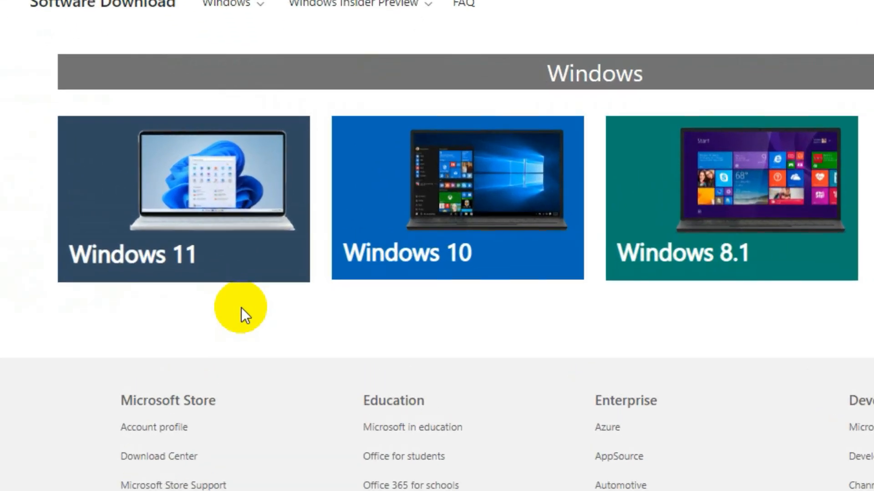
pyautogui.click(435, 231)
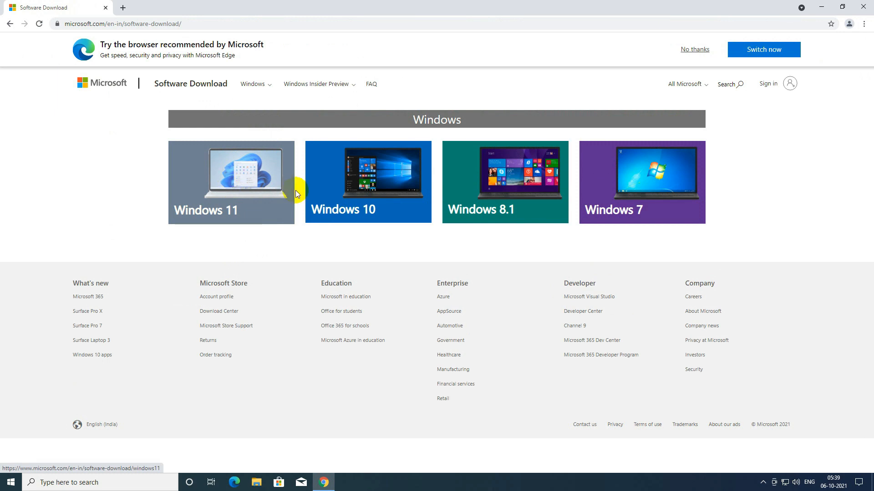
# - Open the Windows 10 and Windows 11 download pages in separate new tabs
pyautogui.rightClick(351, 185)
pyautogui.click(375, 193)
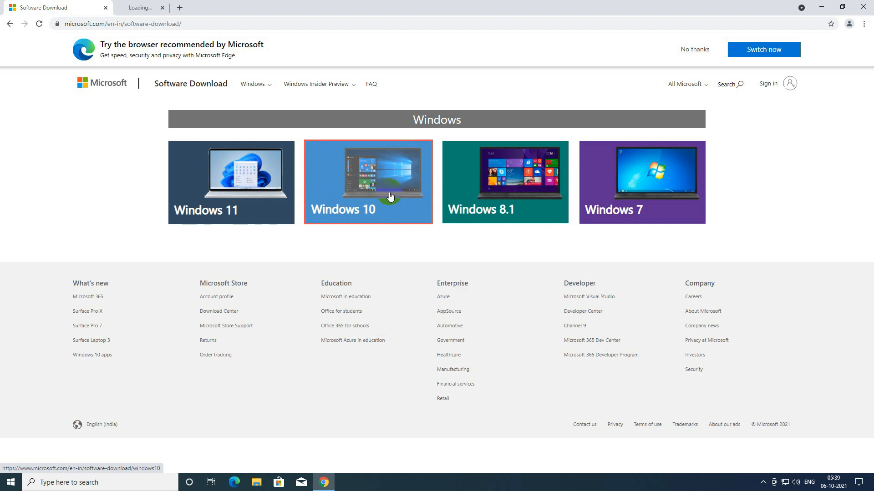
pyautogui.rightClick(237, 176)
pyautogui.click(270, 182)
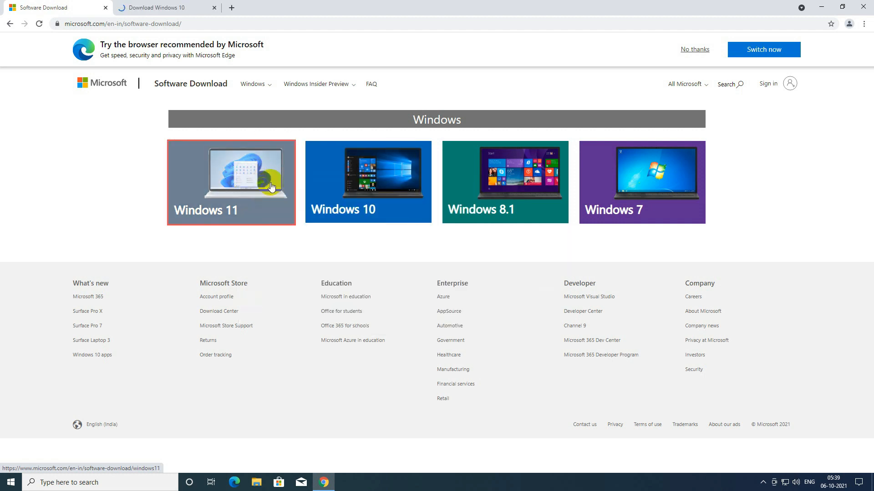
# - Download the media creation tool from the Windows 10 download page
pyautogui.click(172, 6)
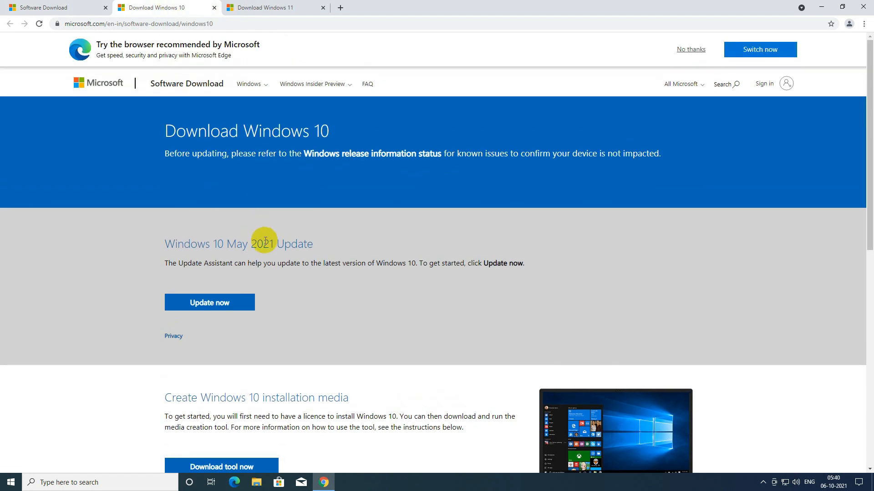
pyautogui.scroll(-4, 263, 238)
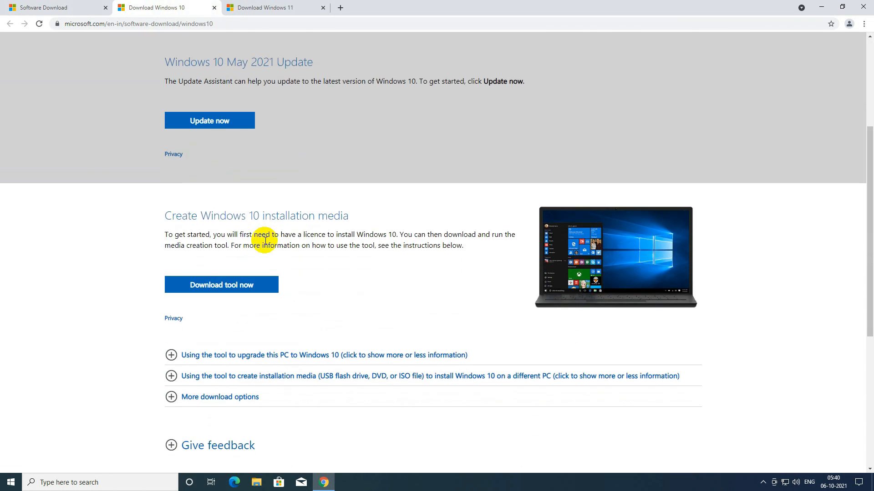
pyautogui.scroll(-2, 266, 240)
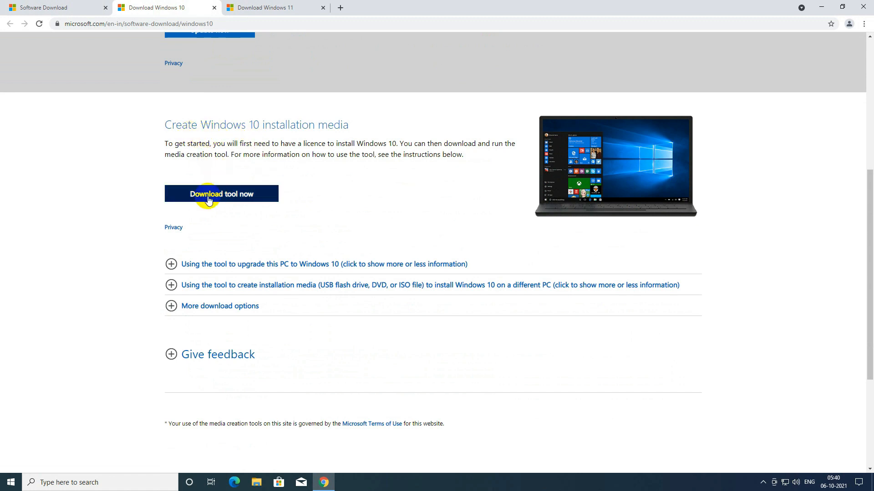
pyautogui.click(240, 199)
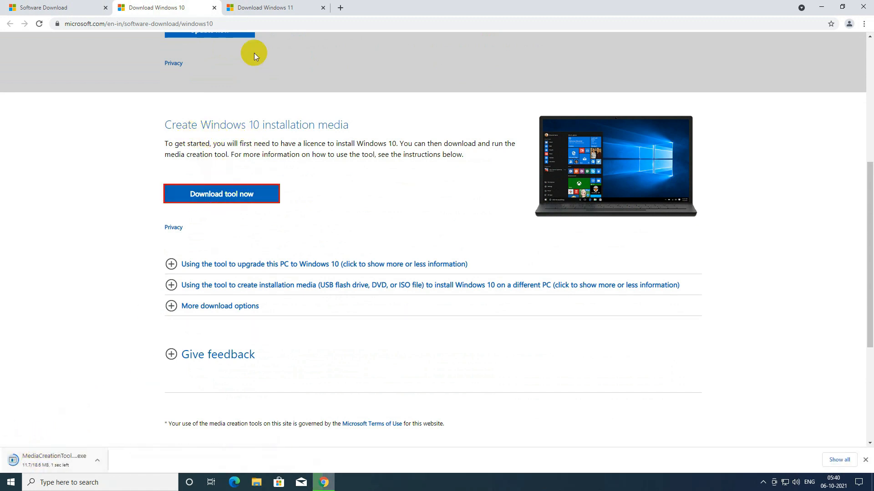
# - Download the media creation tool from the Create Windows 11 Installation Media section of the Windows 11 page
pyautogui.click(277, 8)
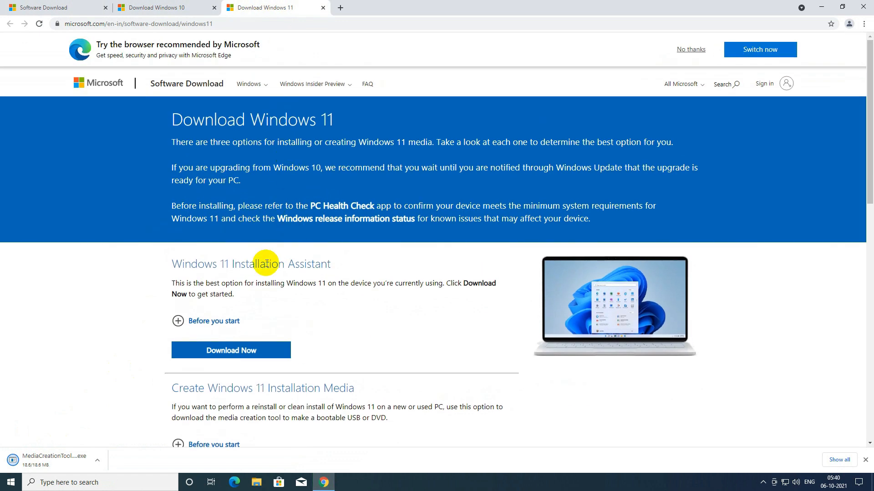
pyautogui.scroll(-4, 266, 264)
pyautogui.scroll(-2, 266, 264)
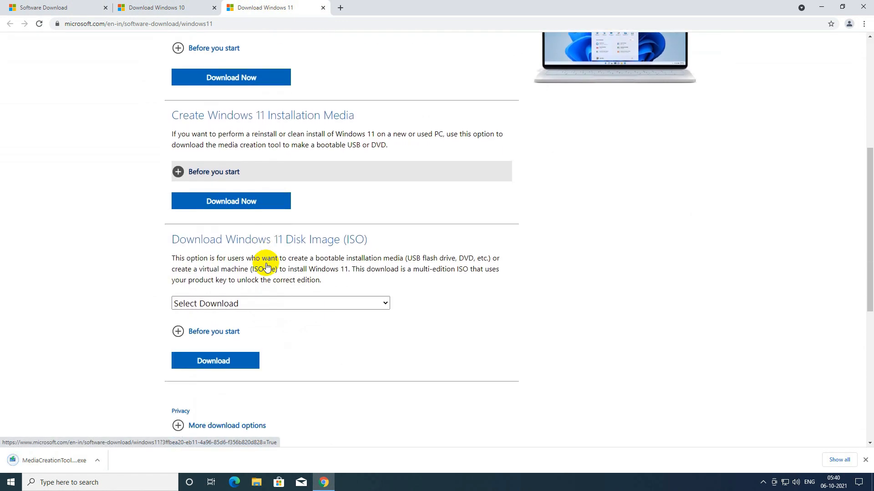
pyautogui.moveTo(171, 116); pyautogui.dragTo(361, 119)
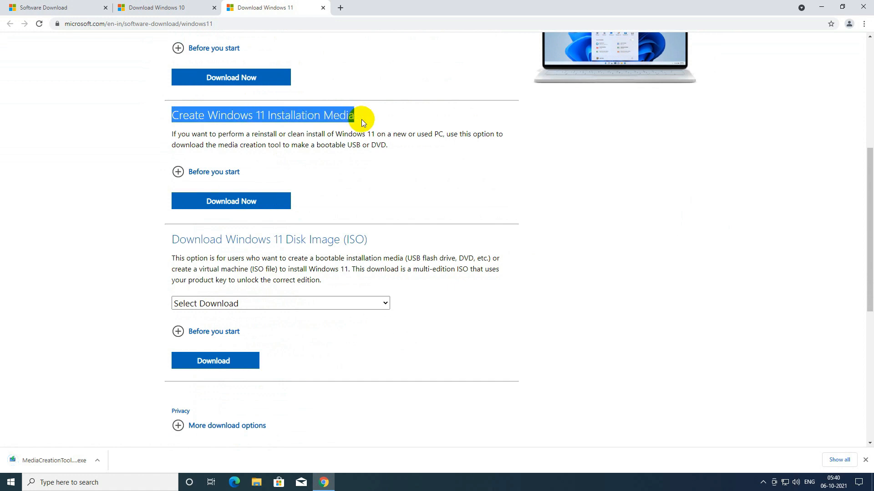
pyautogui.click(250, 202)
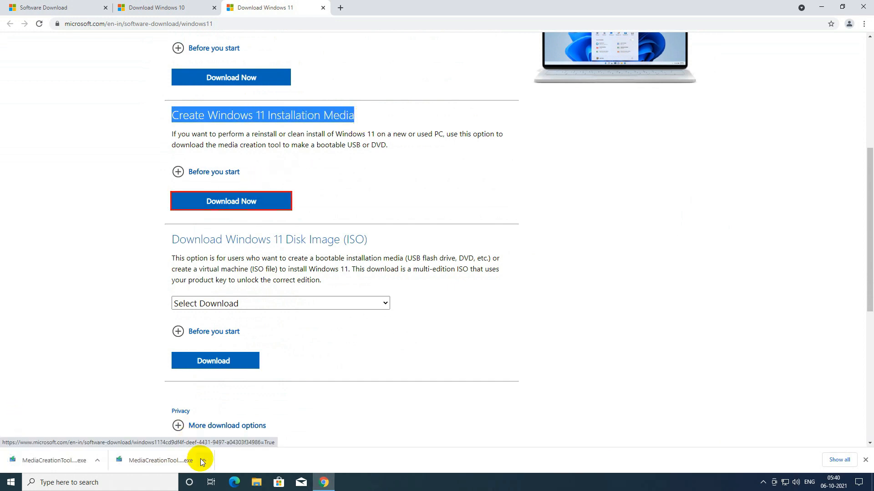
# - Show the downloaded tools in their folder, run MediaCreationTool21H1 as administrator and accept its license terms
pyautogui.click(203, 461)
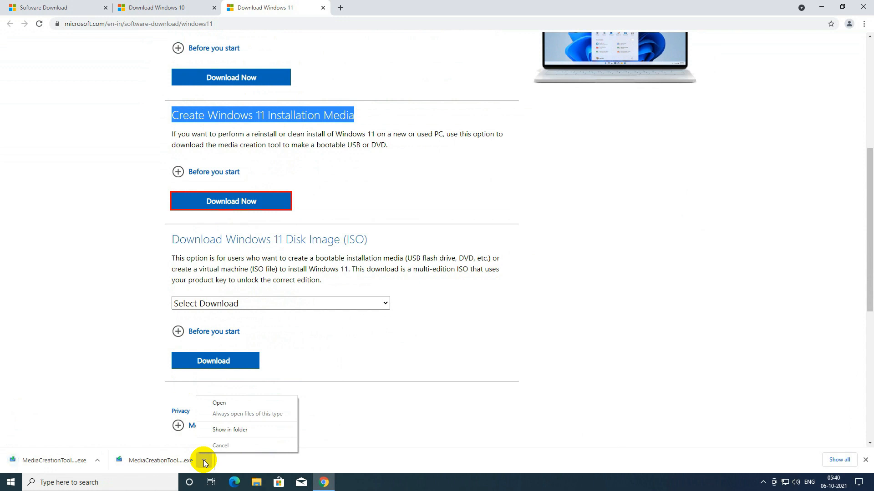
pyautogui.click(231, 429)
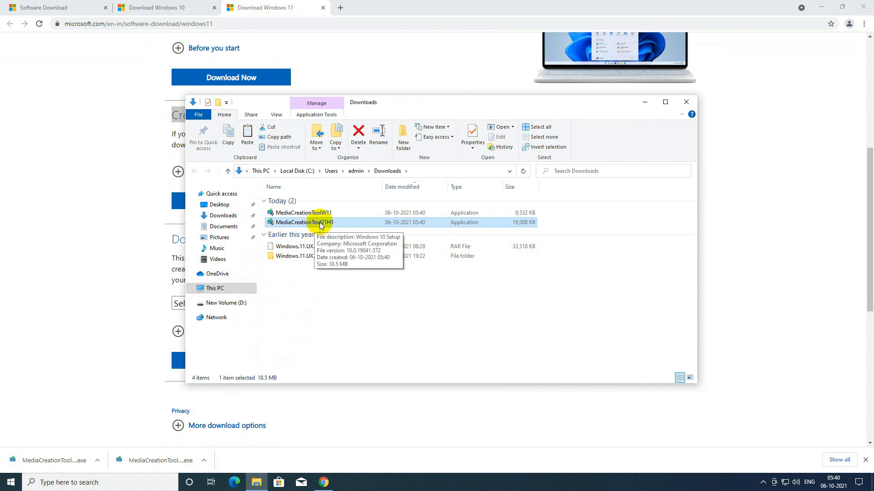
pyautogui.rightClick(321, 226)
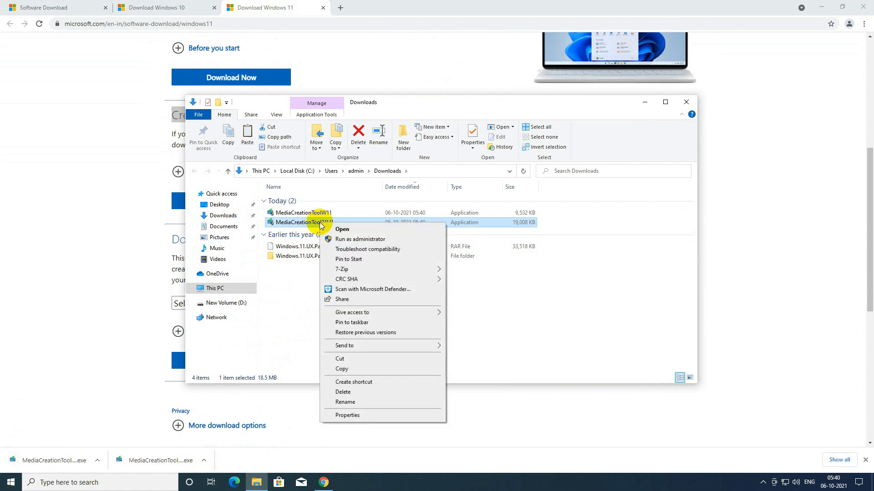
pyautogui.click(344, 239)
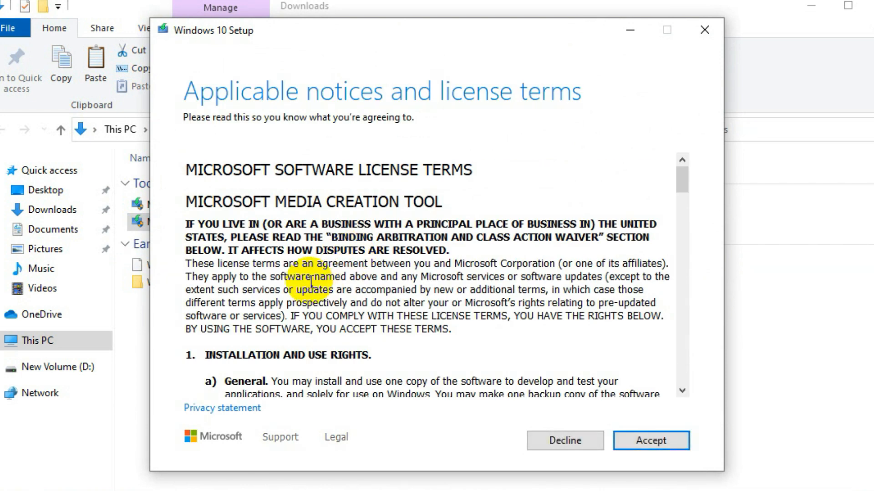
pyautogui.click(651, 441)
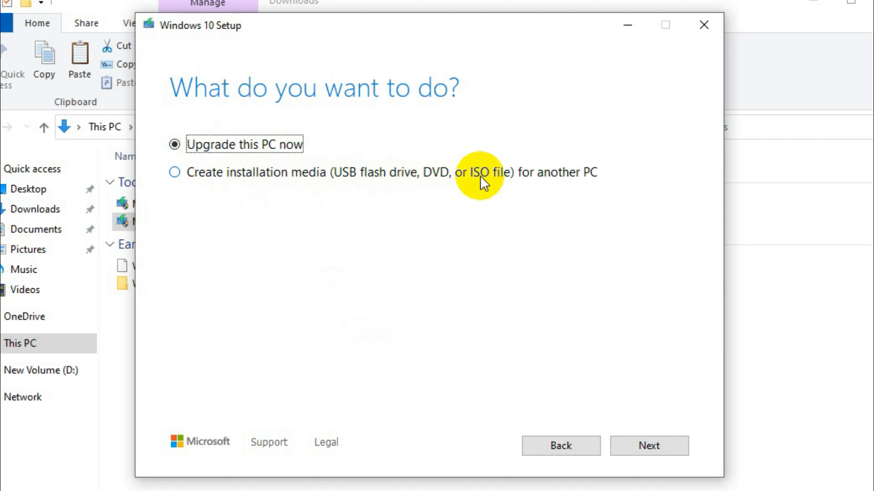
# - Choose to create installation media for another PC, keep the recommended language, edition and architecture, and select ISO file as the media
pyautogui.click(179, 174)
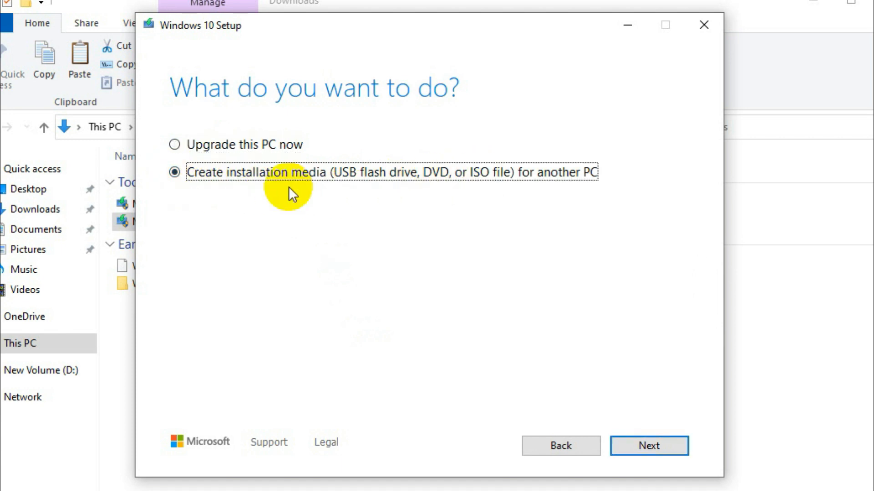
pyautogui.click(651, 448)
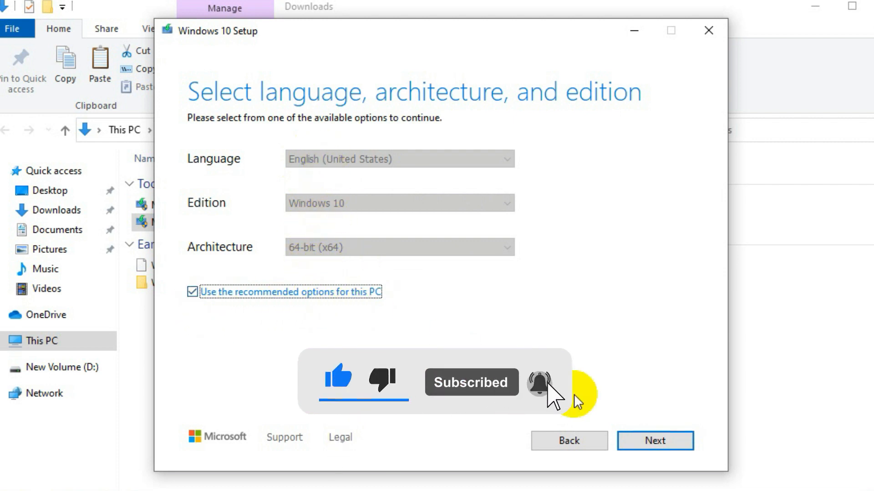
pyautogui.click(658, 442)
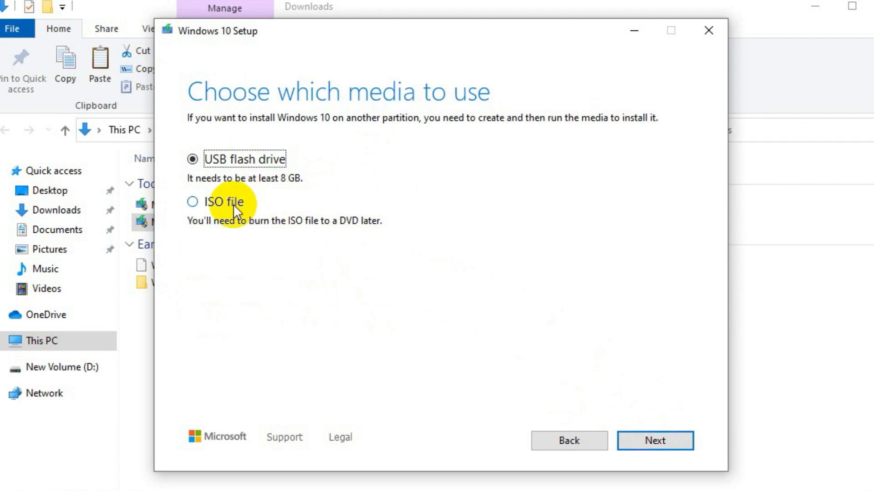
pyautogui.click(194, 201)
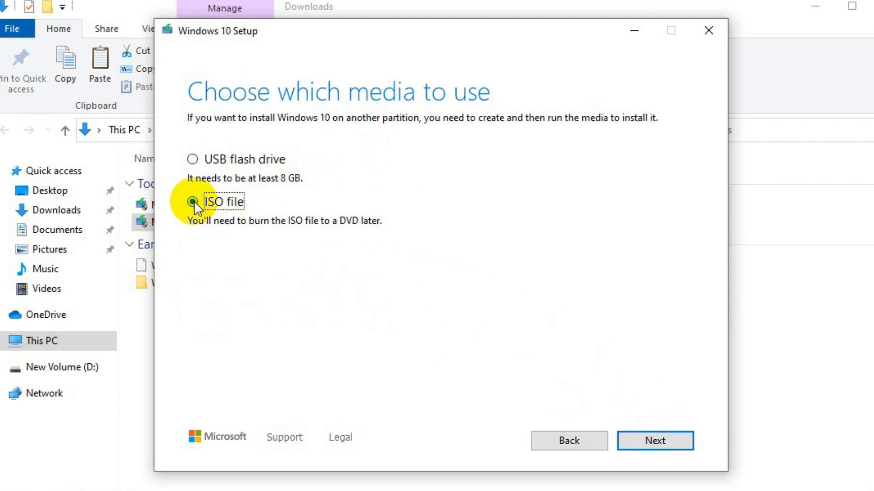
pyautogui.click(656, 441)
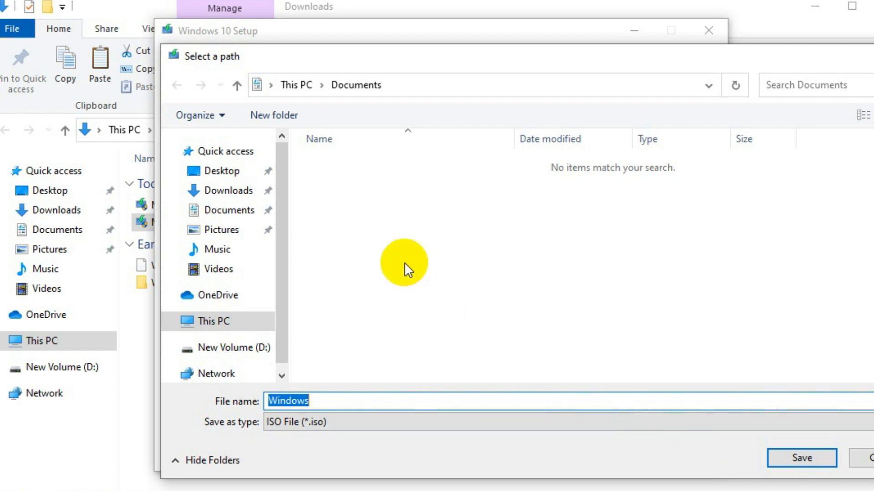
# - Save the ISO file to the Desktop as Windows10, finish the setup wizard and select the ISO on the desktop
pyautogui.click(212, 172)
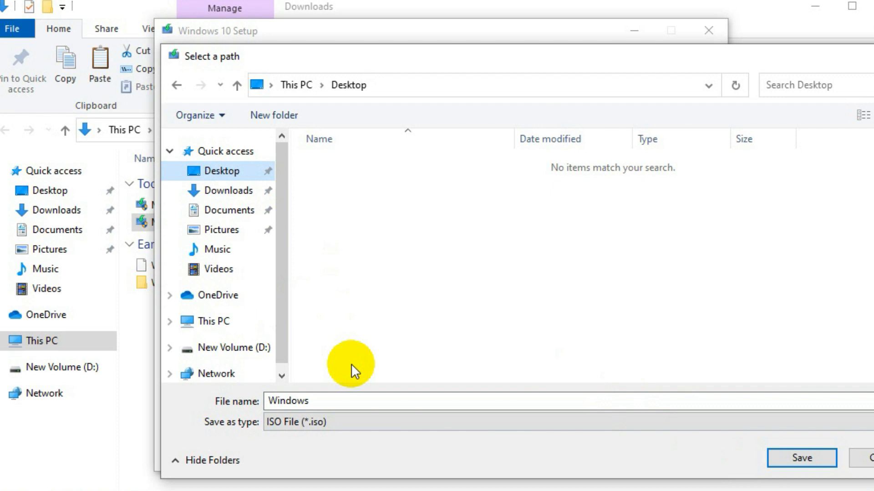
pyautogui.click(369, 403)
pyautogui.click(373, 402)
pyautogui.write('10')
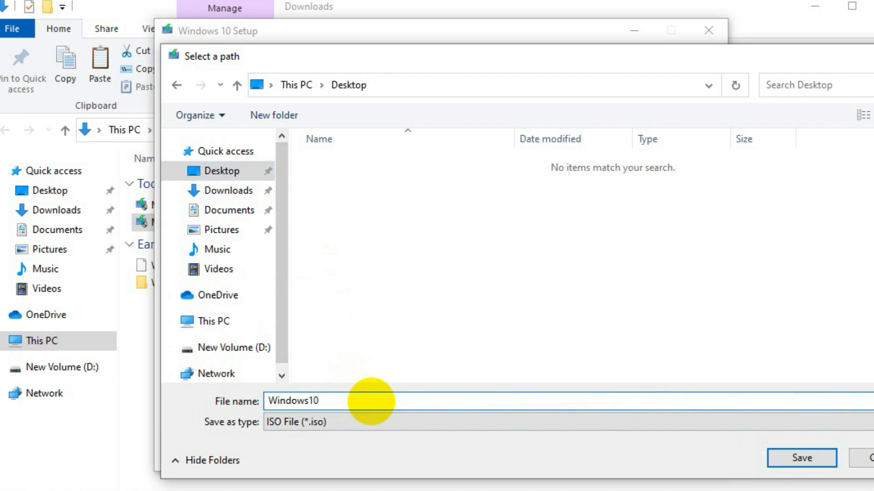
pyautogui.click(801, 458)
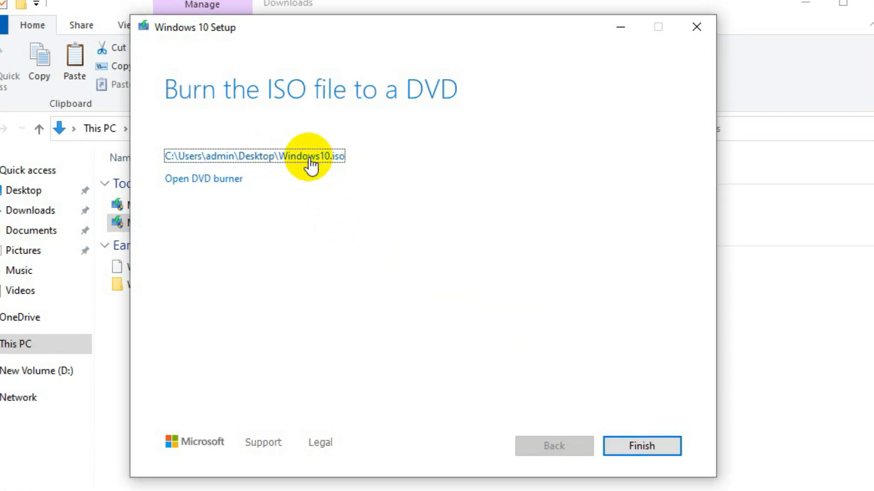
pyautogui.click(653, 447)
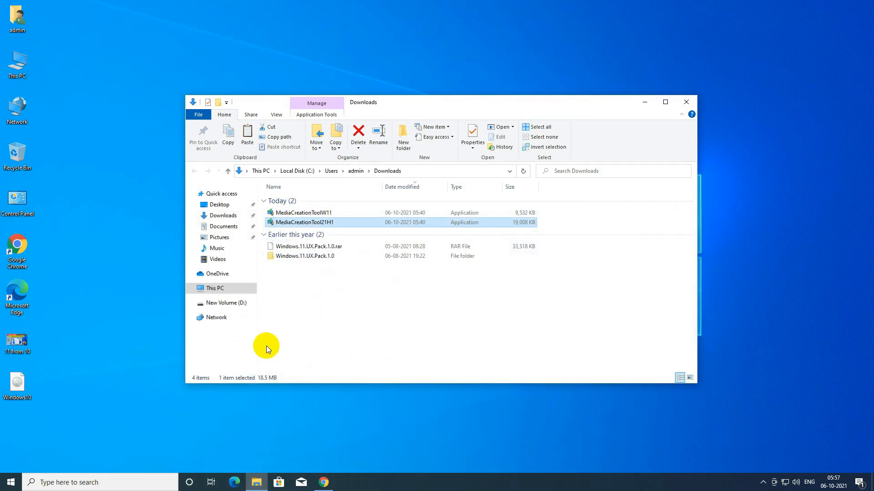
pyautogui.click(16, 382)
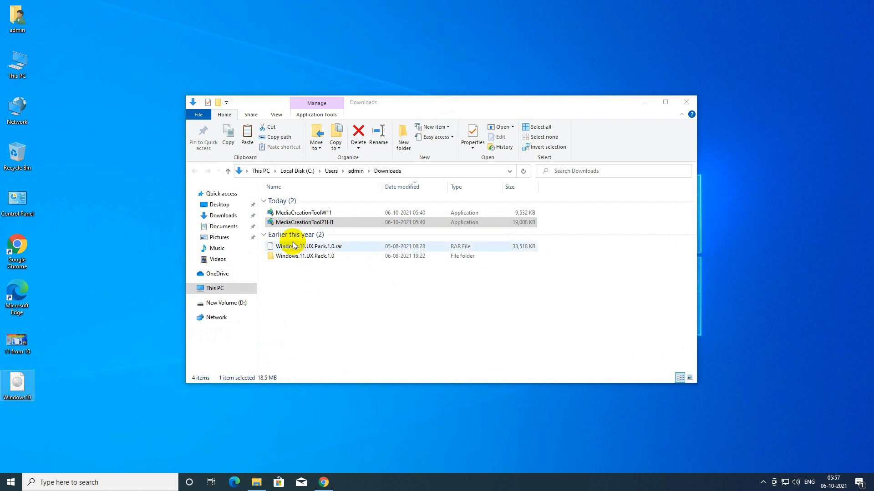
# - Run MediaCreationToolW11 from the Downloads folder as administrator and accept its license terms
pyautogui.click(318, 213)
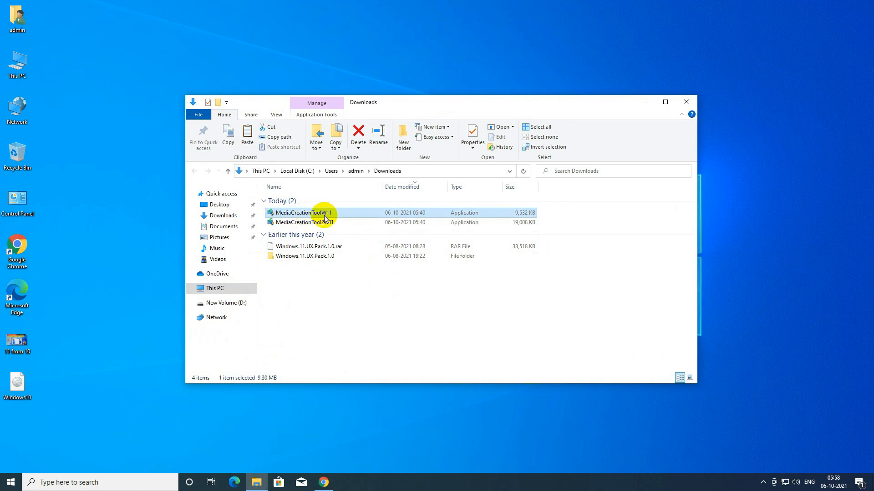
pyautogui.rightClick(324, 215)
pyautogui.click(353, 230)
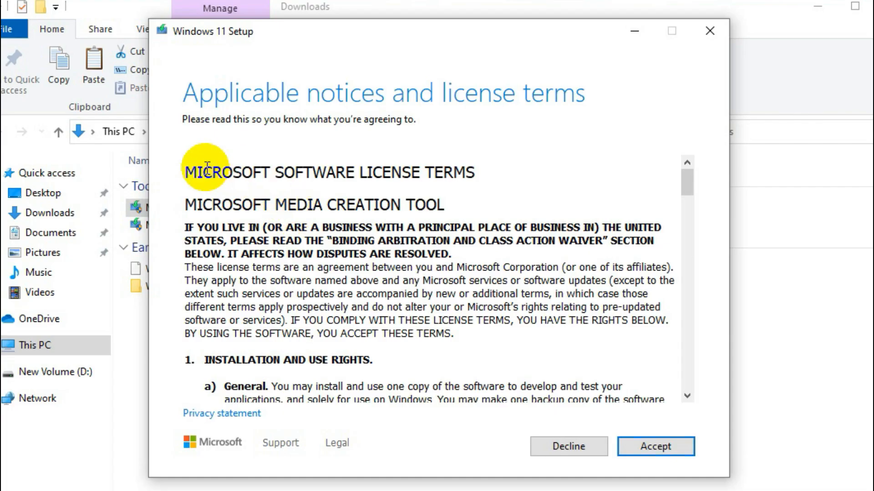
pyautogui.click(684, 453)
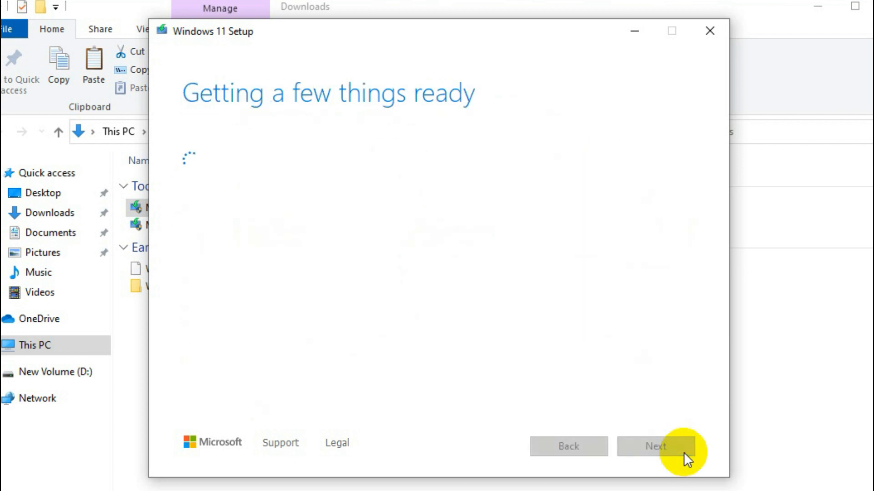
# - Use the recommended Windows 11 language and edition for this PC and choose ISO file as the media
pyautogui.click(188, 301)
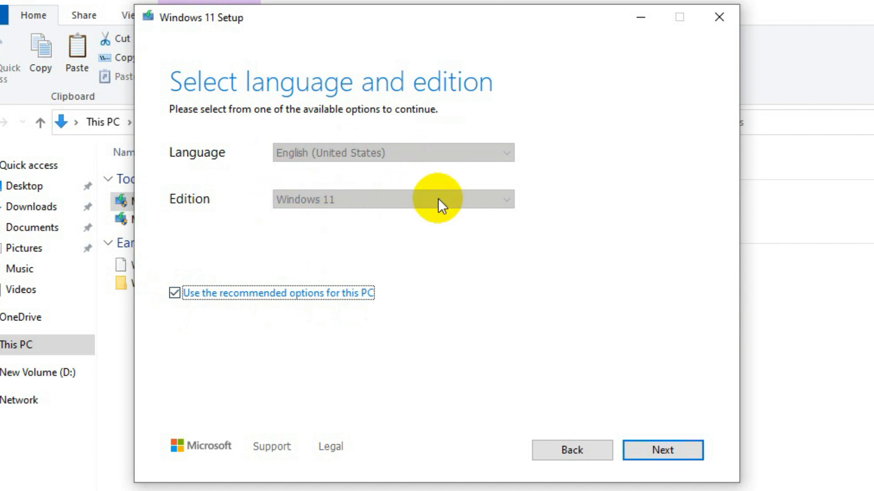
pyautogui.click(676, 451)
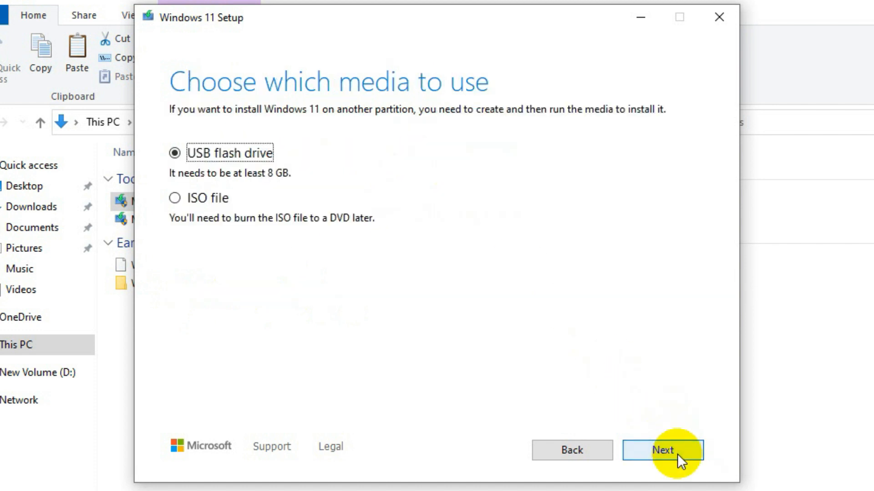
pyautogui.click(179, 197)
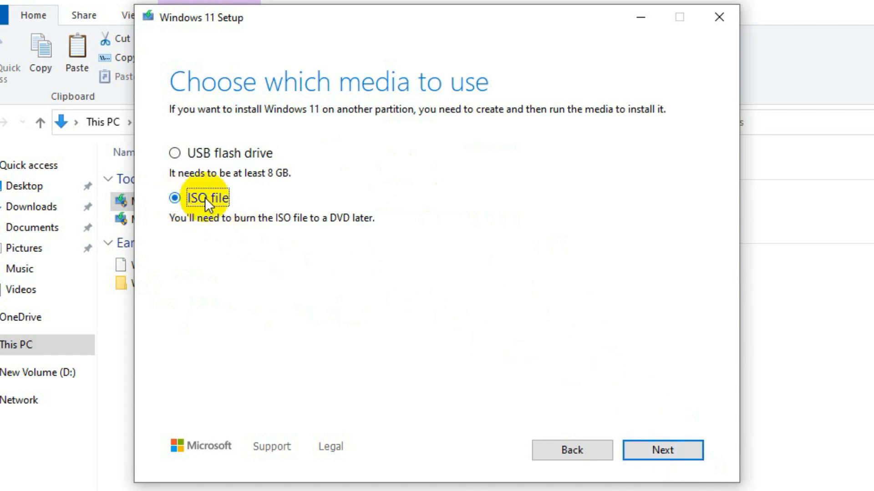
pyautogui.click(678, 446)
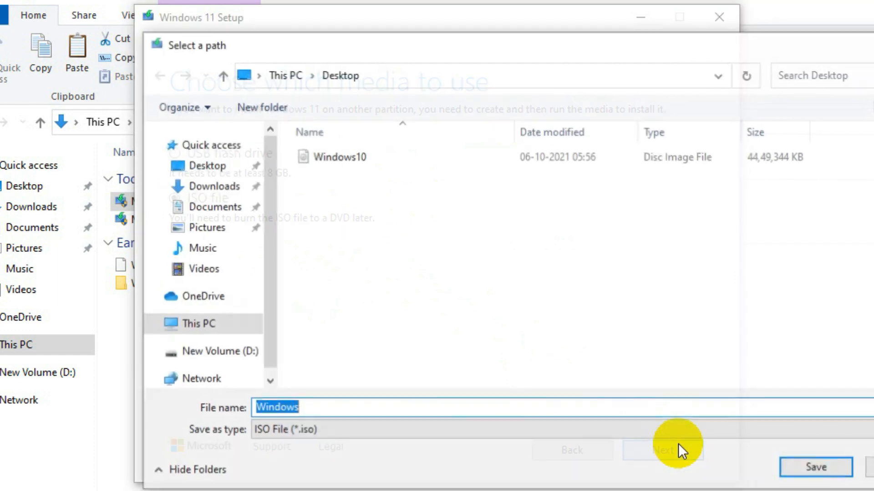
# - Save the ISO file to the Desktop as Windows11 and finish the setup wizard
pyautogui.click(368, 405)
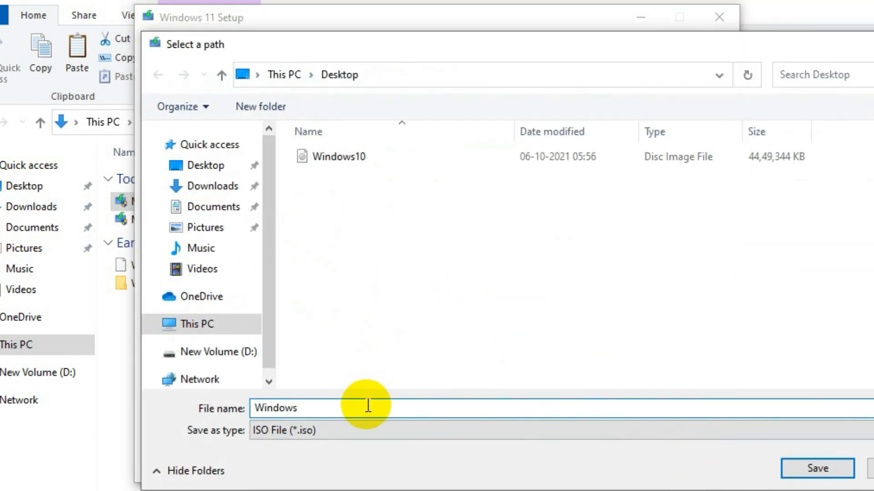
pyautogui.write('11')
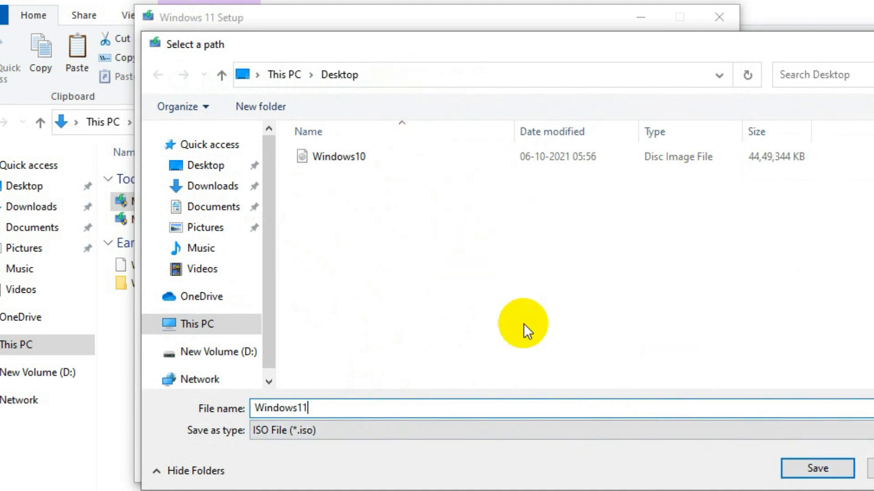
pyautogui.click(802, 466)
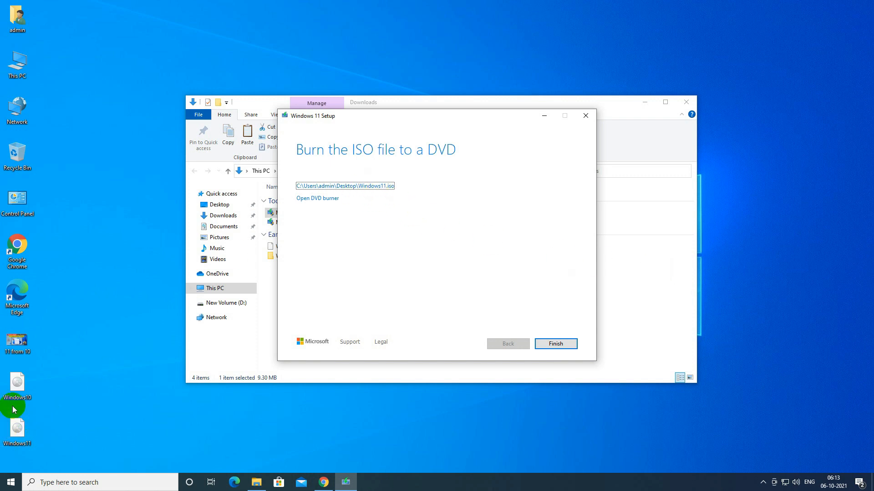
pyautogui.click(556, 343)
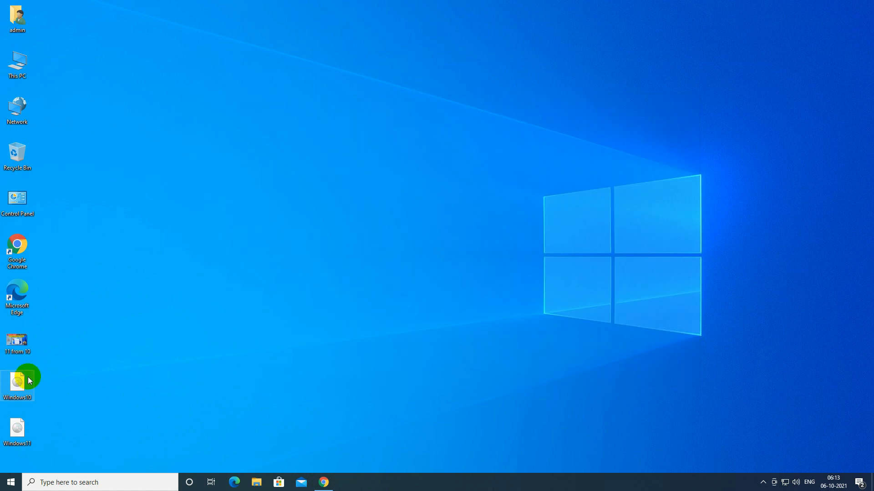
# - Examine the two ISO files on the desktop and the free space on drives C: and D:, then close the This PC window
pyautogui.moveTo(29, 378)
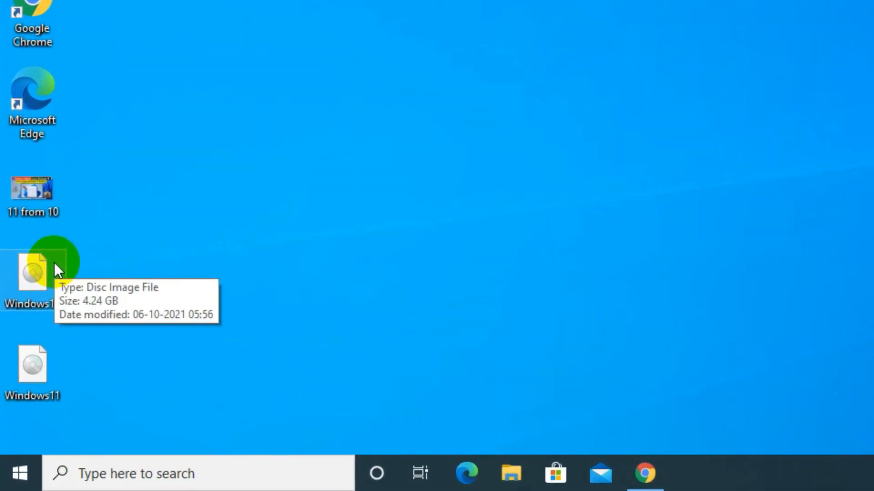
pyautogui.moveTo(40, 364)
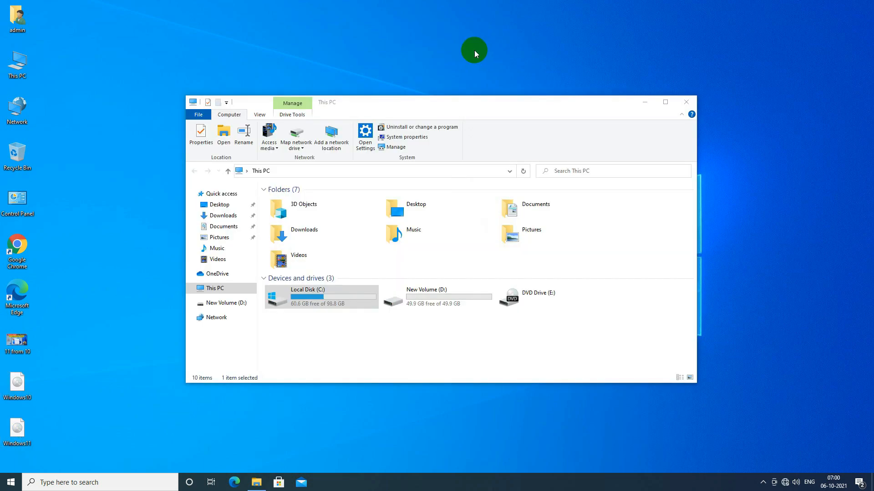
pyautogui.click(327, 306)
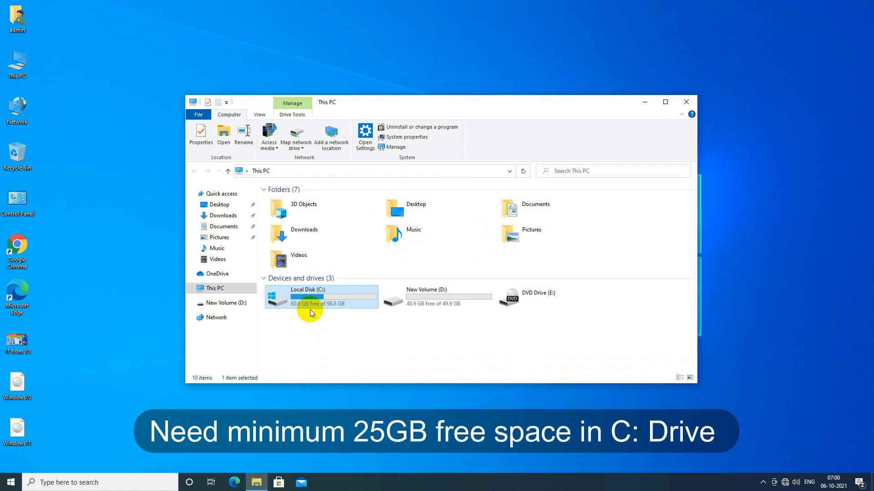
pyautogui.click(43, 394)
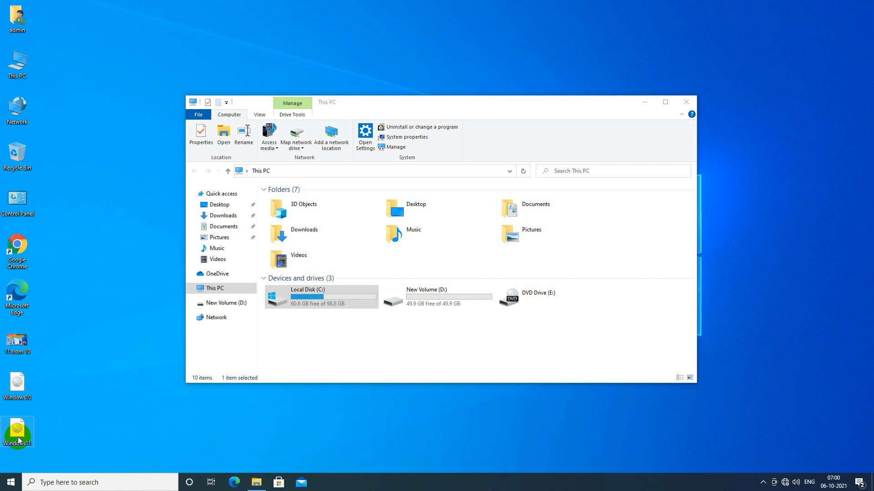
pyautogui.click(324, 304)
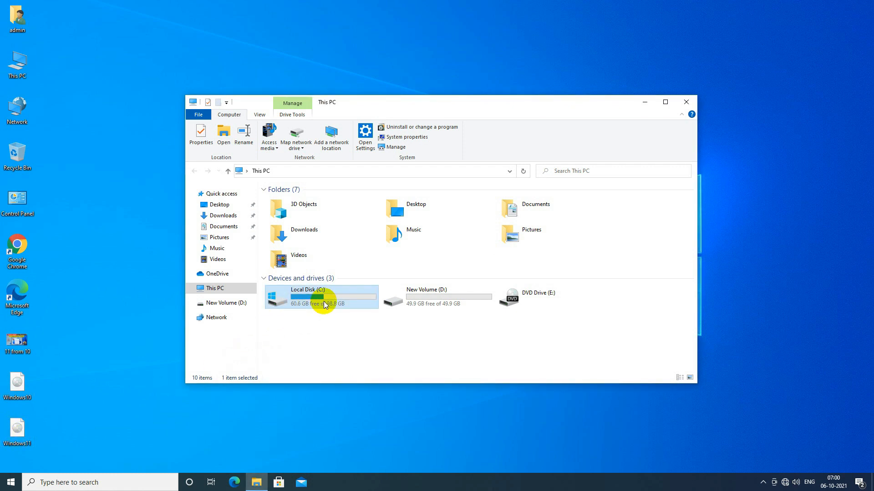
pyautogui.click(18, 384)
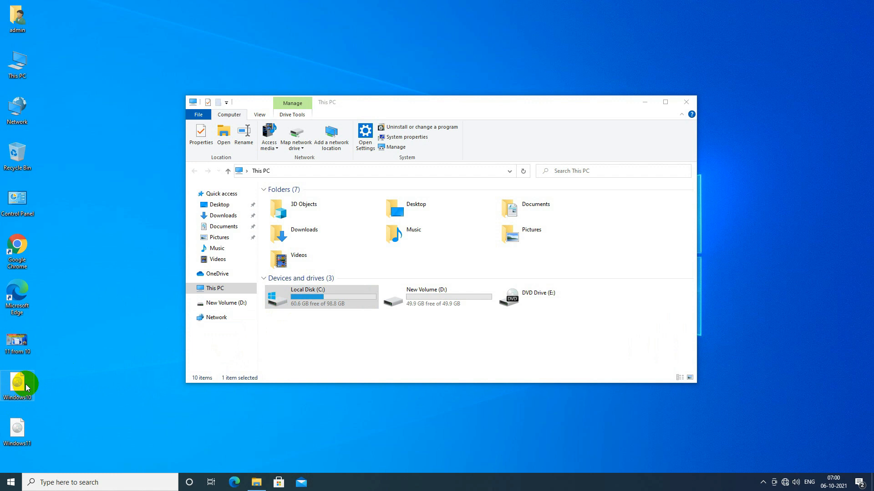
pyautogui.click(456, 304)
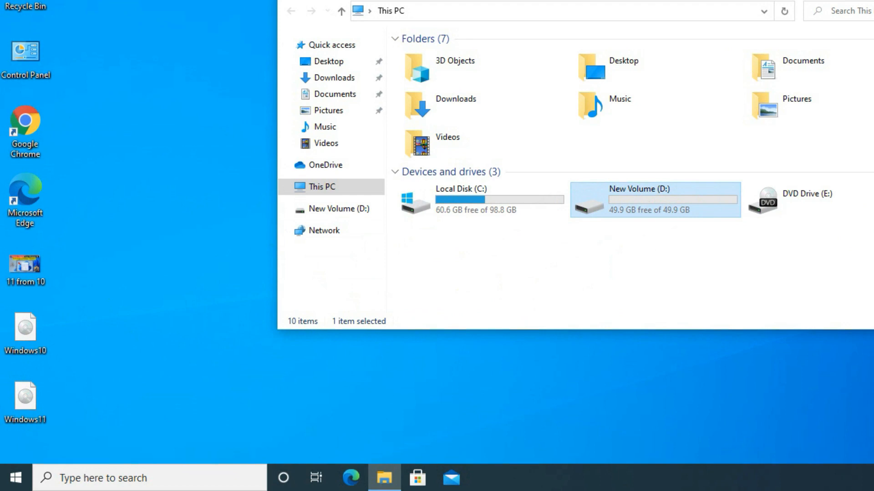
pyautogui.hotkey('alt', 'F4')
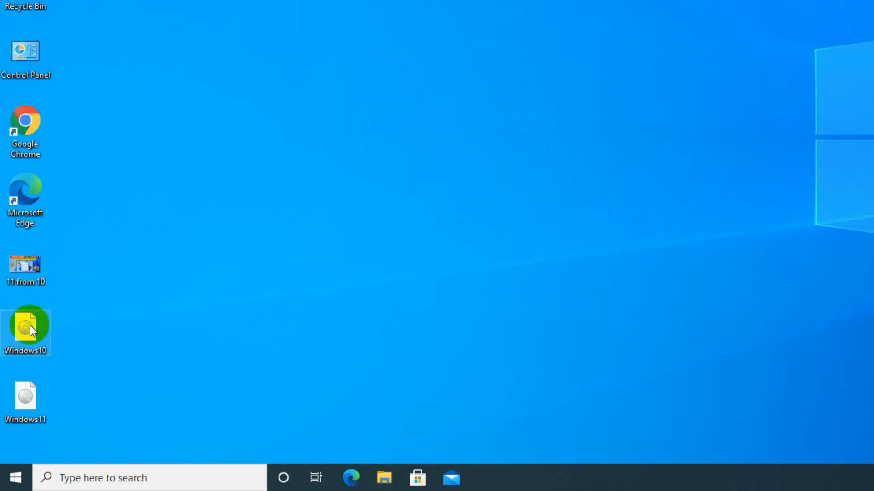
# - Extract the Windows10 ISO with 7-Zip into a Windows10 folder on the desktop and dismiss the extraction report
pyautogui.rightClick(30, 326)
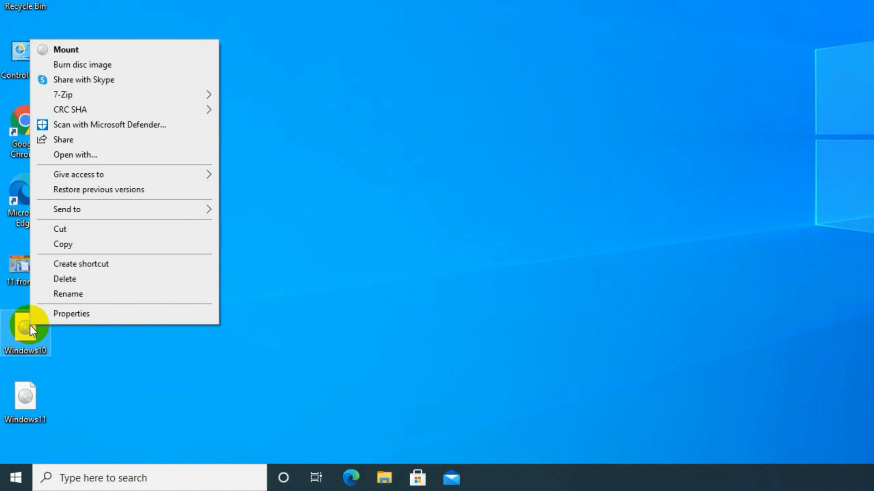
pyautogui.moveTo(183, 96)
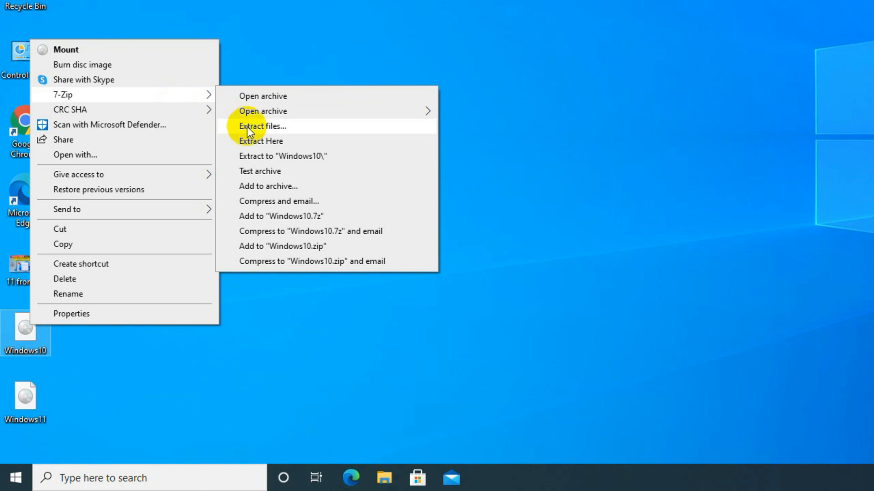
pyautogui.click(307, 157)
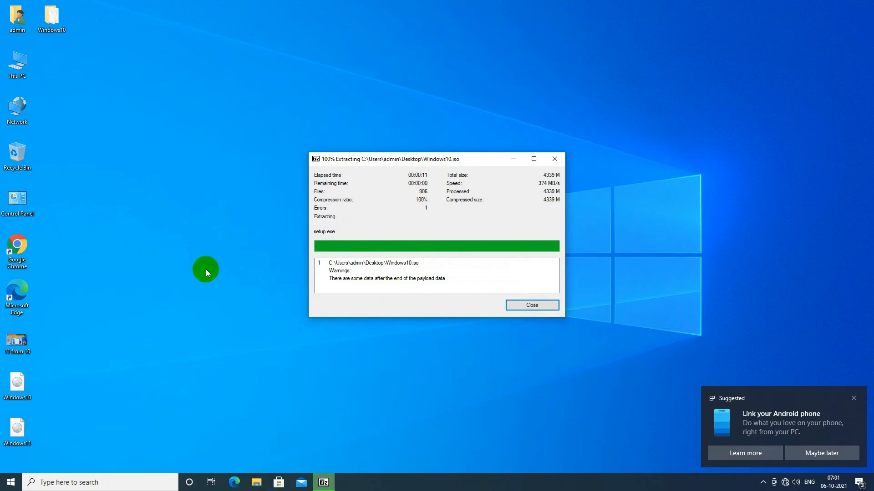
pyautogui.click(550, 304)
# - Extract the Windows11 ISO with 7-Zip into a Windows11 folder on the desktop and dismiss the extraction report
pyautogui.rightClick(21, 430)
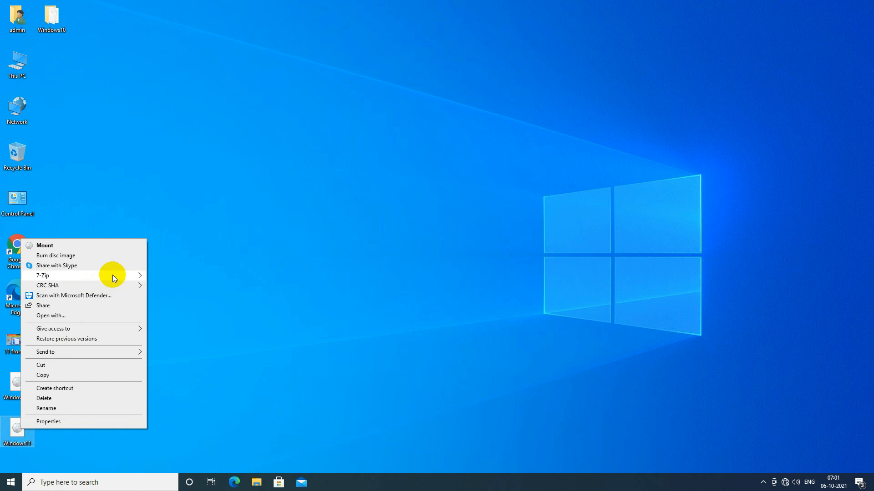
pyautogui.moveTo(113, 275)
pyautogui.click(189, 309)
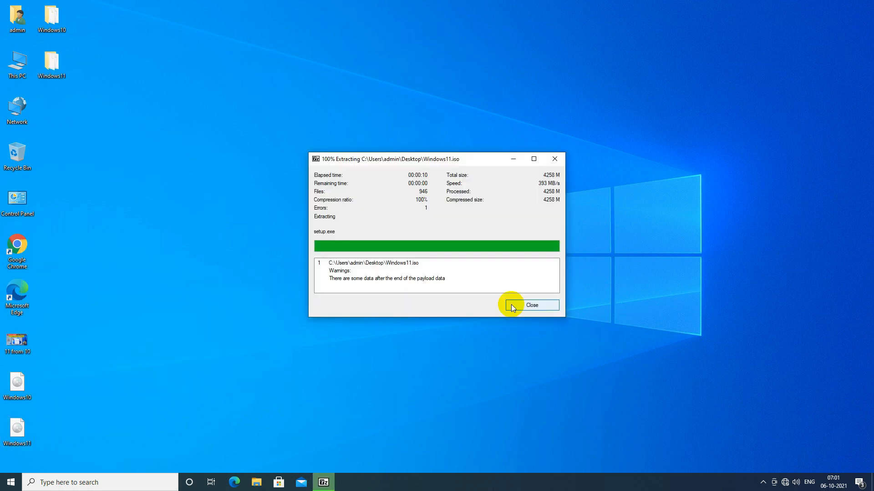
pyautogui.click(511, 303)
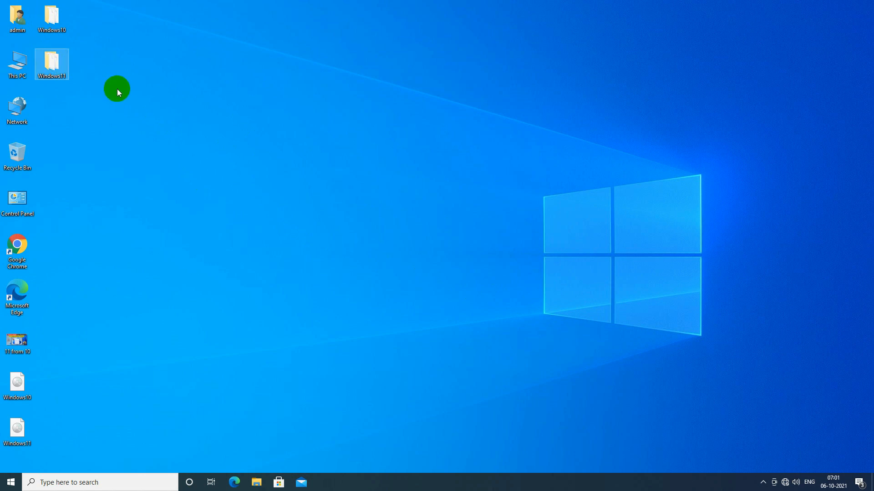
pyautogui.moveTo(45, 379); pyautogui.dragTo(9, 437)
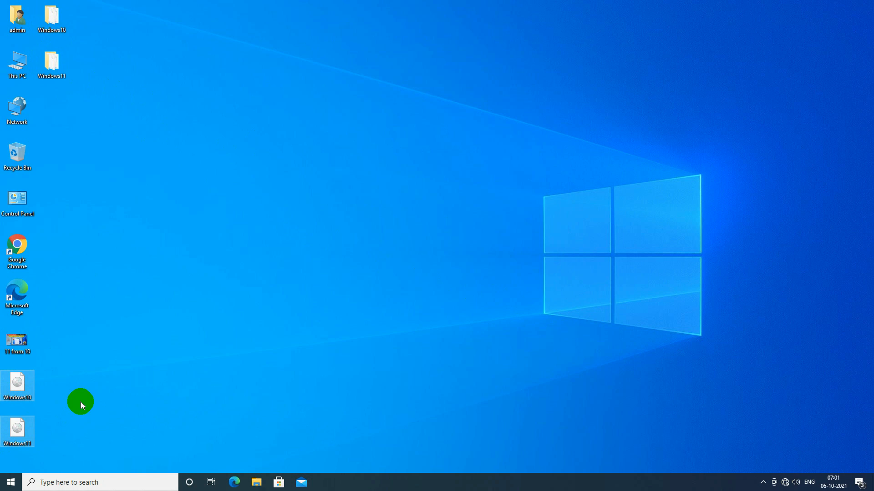
pyautogui.click(135, 171)
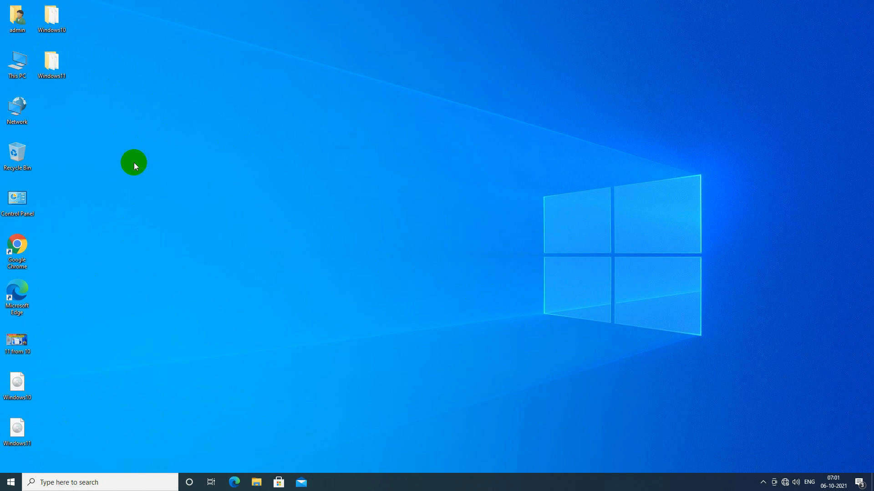
# - Open the extracted Windows11 and Windows10 folders and arrange them side by side, with Windows10 on the left half of the screen
pyautogui.doubleClick(62, 64)
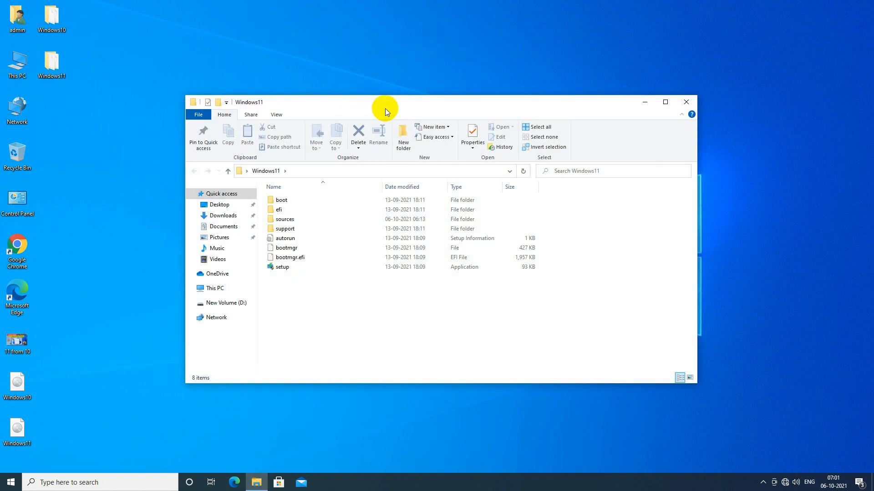
pyautogui.doubleClick(443, 102)
pyautogui.moveTo(416, 16); pyautogui.dragTo(870, 125)
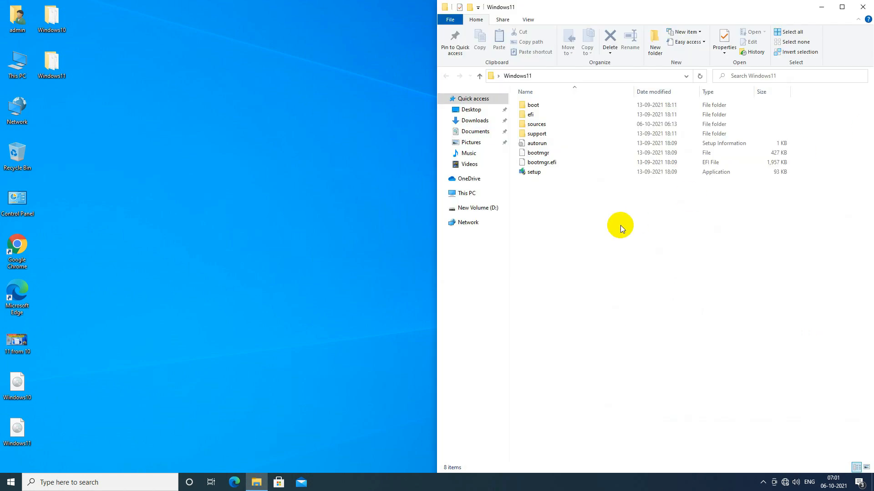
pyautogui.doubleClick(50, 19)
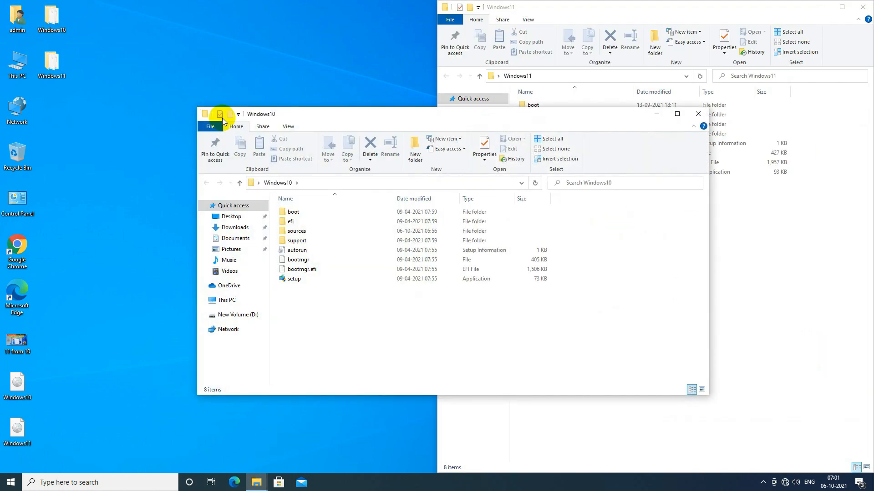
pyautogui.moveTo(389, 116); pyautogui.dragTo(1, 91)
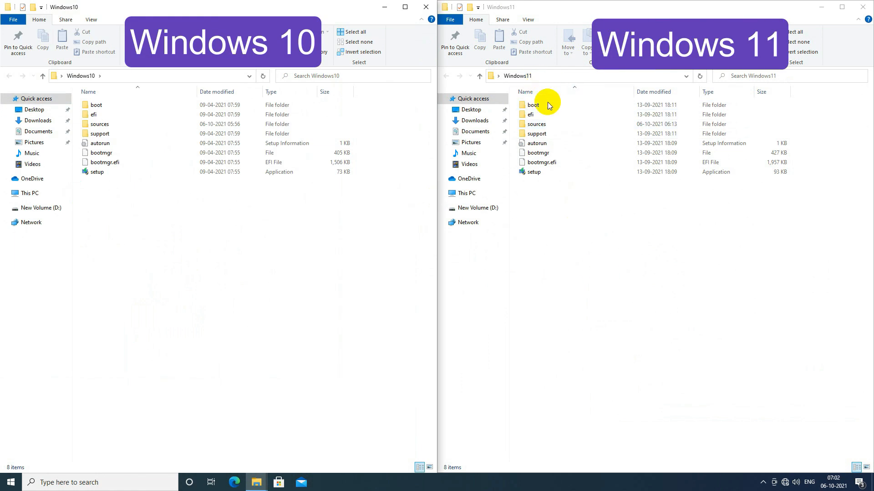
# - Copy install.esd from the sources folder of the extracted Windows11 files
pyautogui.doubleClick(549, 124)
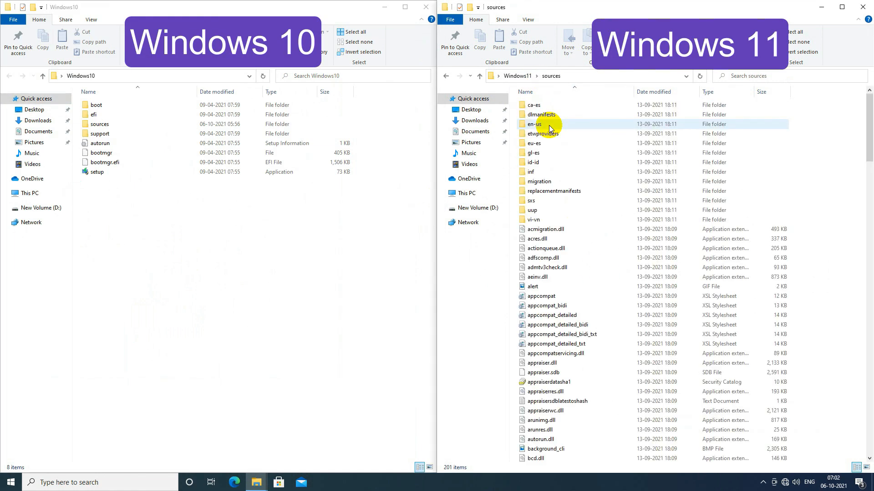
pyautogui.moveTo(869, 139); pyautogui.dragTo(869, 257)
pyautogui.click(564, 315)
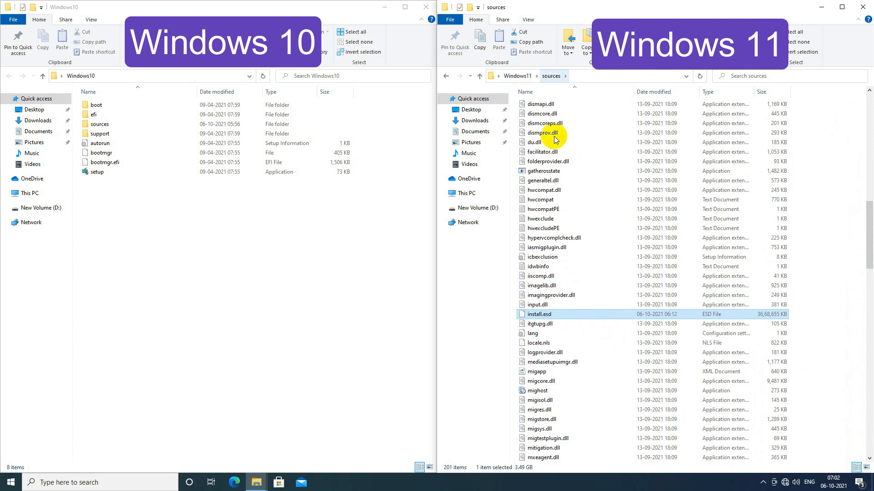
pyautogui.rightClick(549, 319)
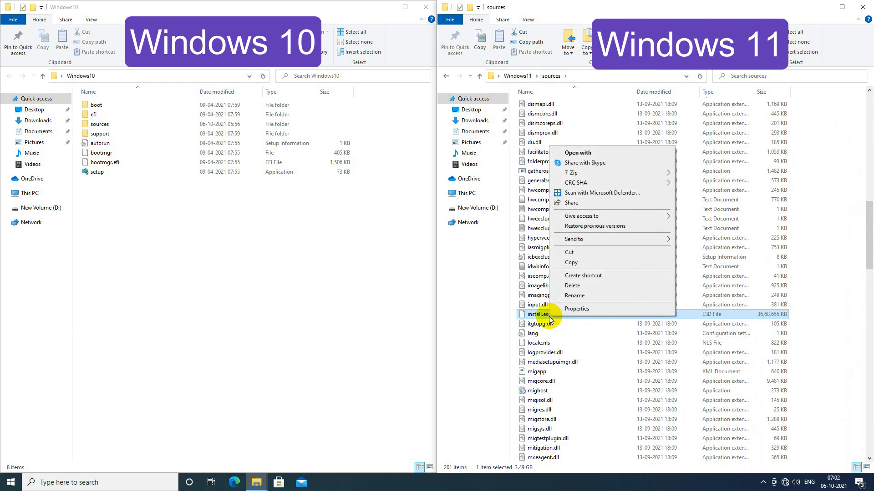
pyautogui.click(579, 262)
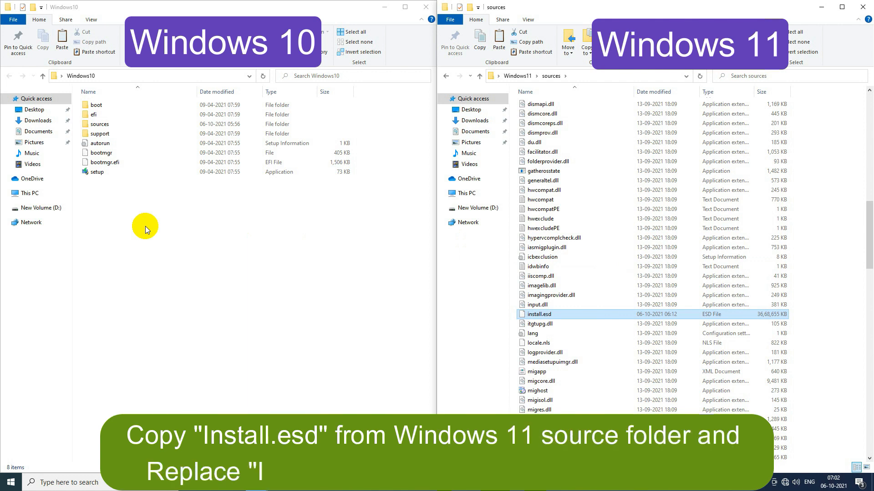
# - Delete the original install.esd from the sources folder of the extracted Windows10 files
pyautogui.doubleClick(99, 123)
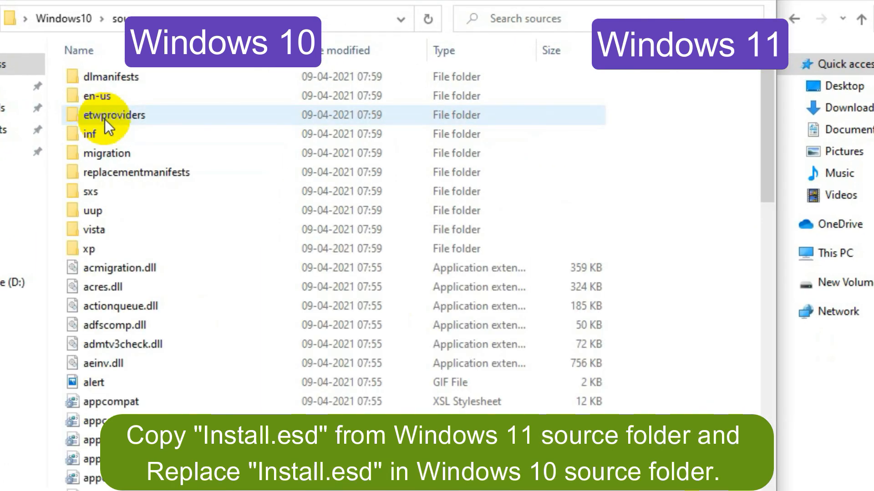
pyautogui.moveTo(772, 148); pyautogui.dragTo(753, 380)
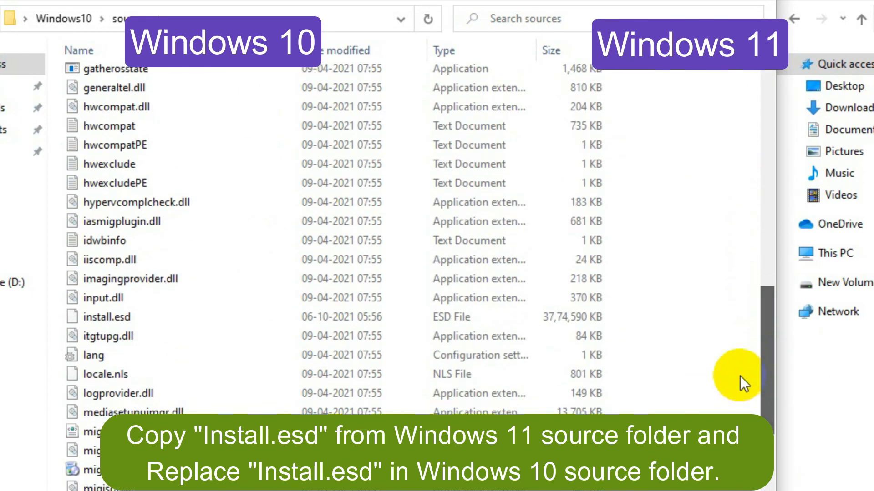
pyautogui.click(116, 318)
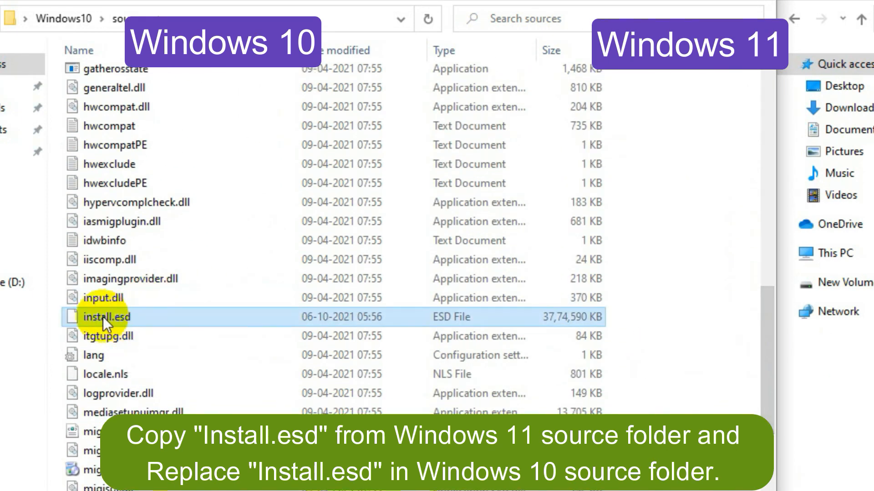
pyautogui.rightClick(126, 315)
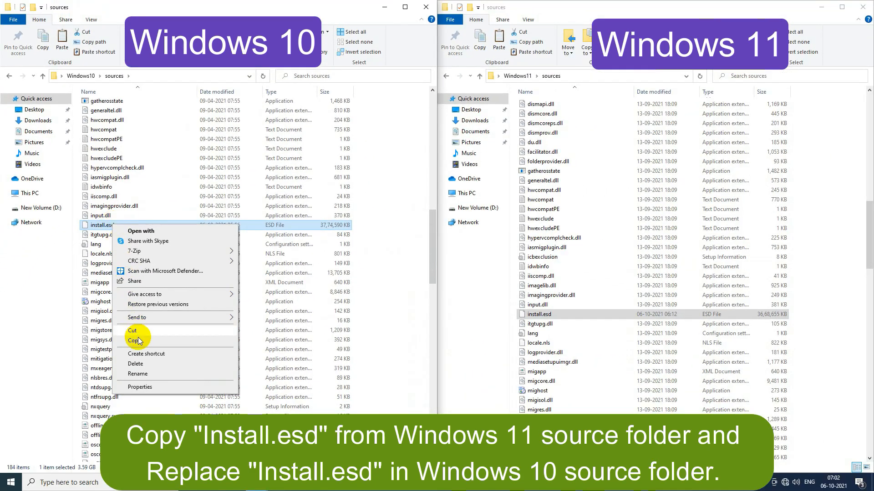
pyautogui.click(150, 364)
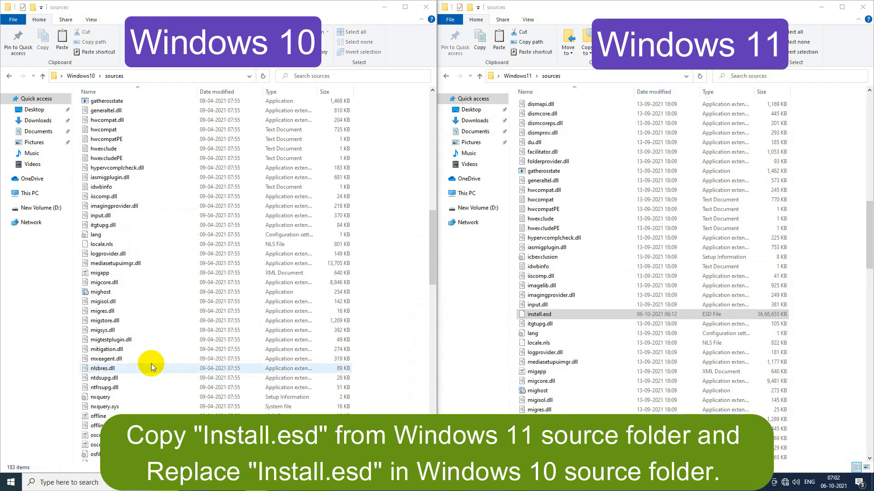
# - Paste the copied Windows 11 install.esd into the Windows10 sources folder and compare it with the file in the Windows11 sources folder
pyautogui.click(546, 315)
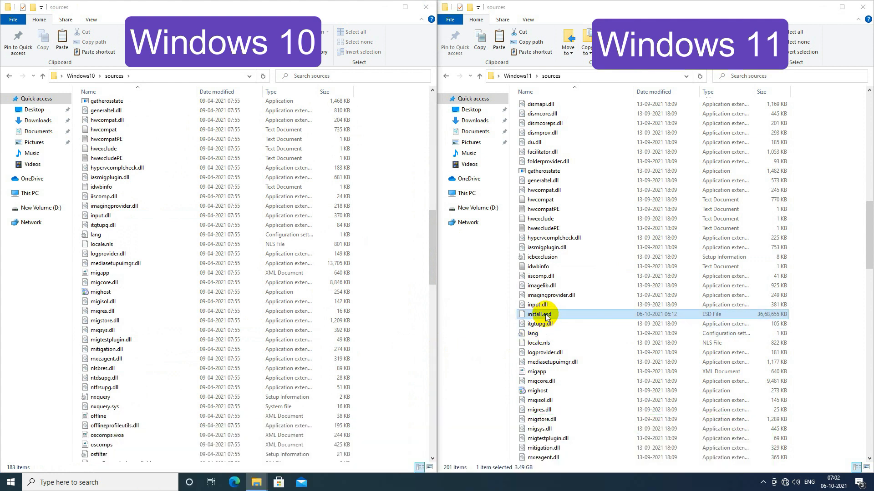
pyautogui.rightClick(171, 179)
pyautogui.click(194, 243)
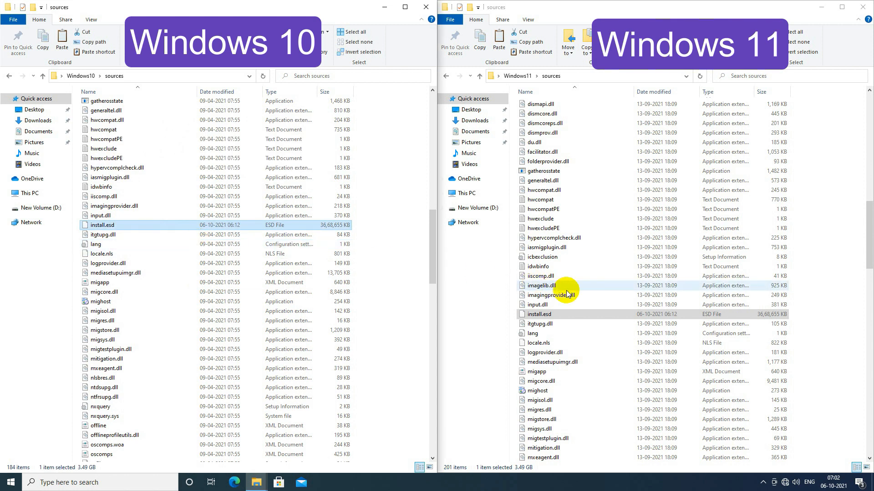
pyautogui.click(555, 314)
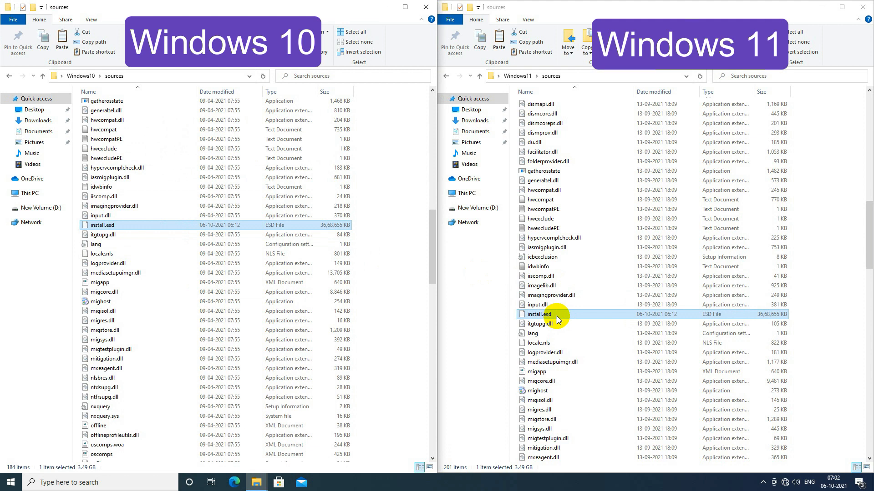
pyautogui.click(140, 228)
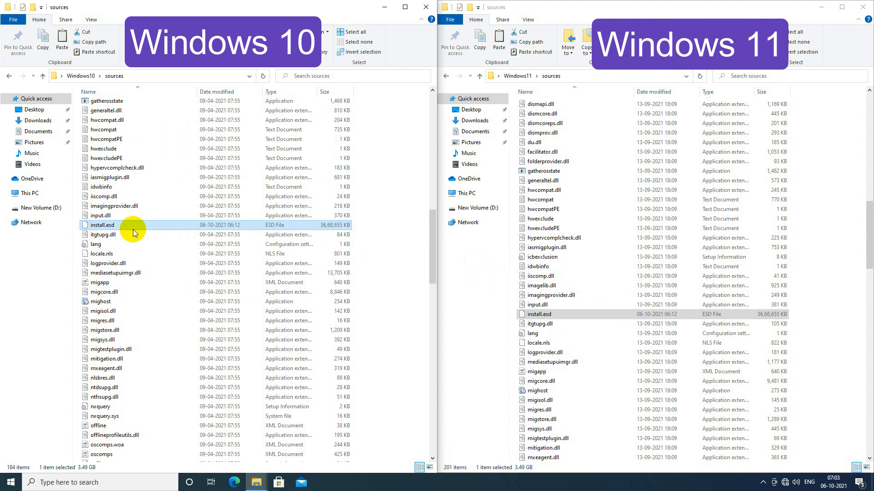
# - Close the Windows11 folder window, maximize the Windows10 one, and run setup from the main Windows10 folder as administrator
pyautogui.click(865, 8)
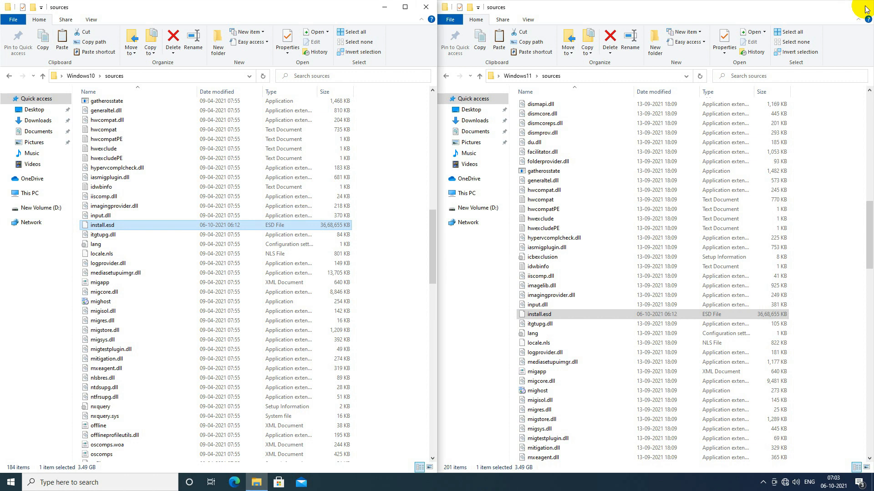
pyautogui.click(405, 7)
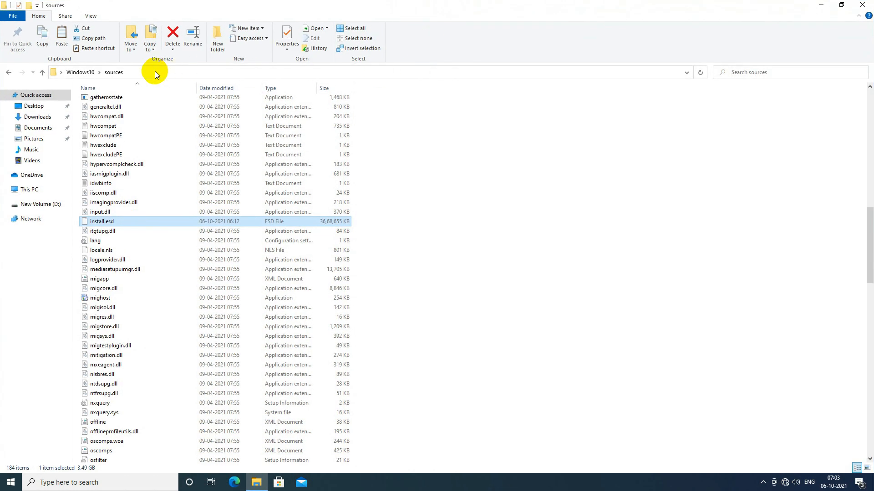
pyautogui.click(81, 73)
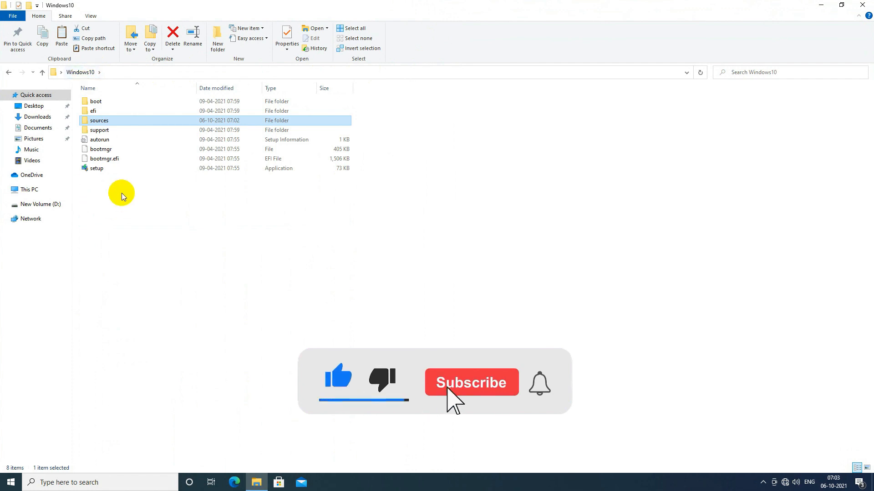
pyautogui.rightClick(100, 171)
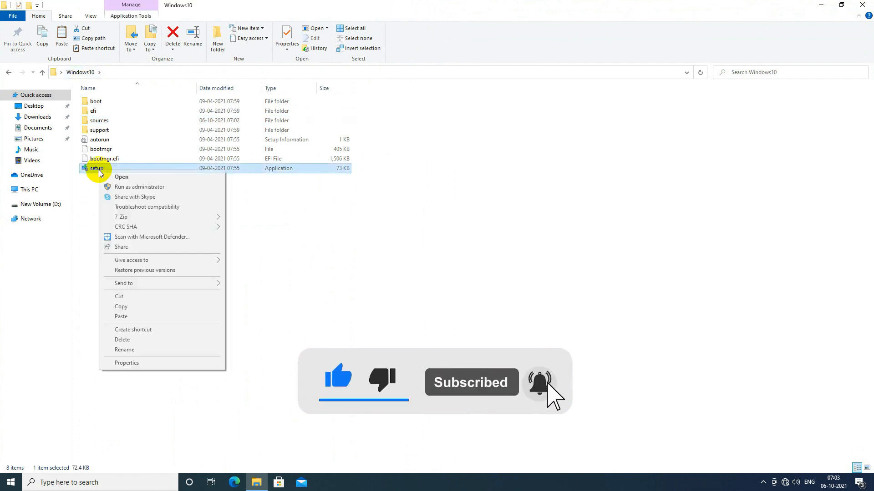
pyautogui.click(136, 187)
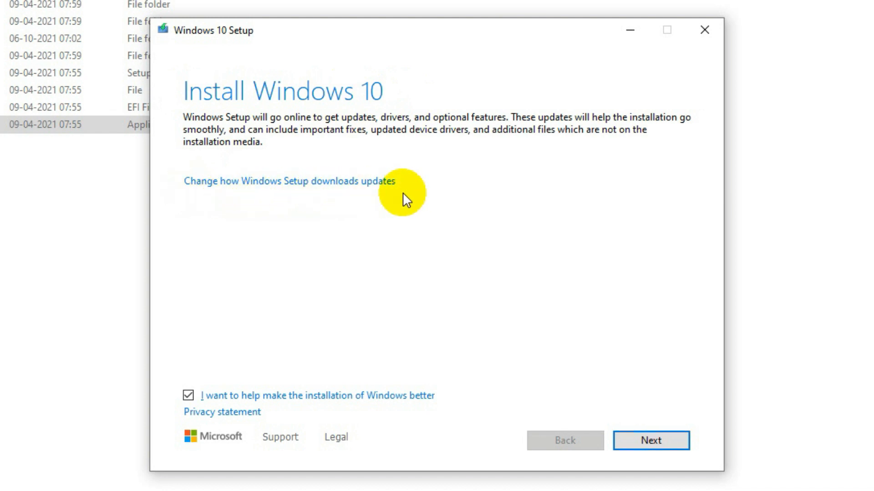
# - Change how Windows Setup downloads updates to "Not right now" and continue the setup
pyautogui.click(363, 185)
pyautogui.click(189, 210)
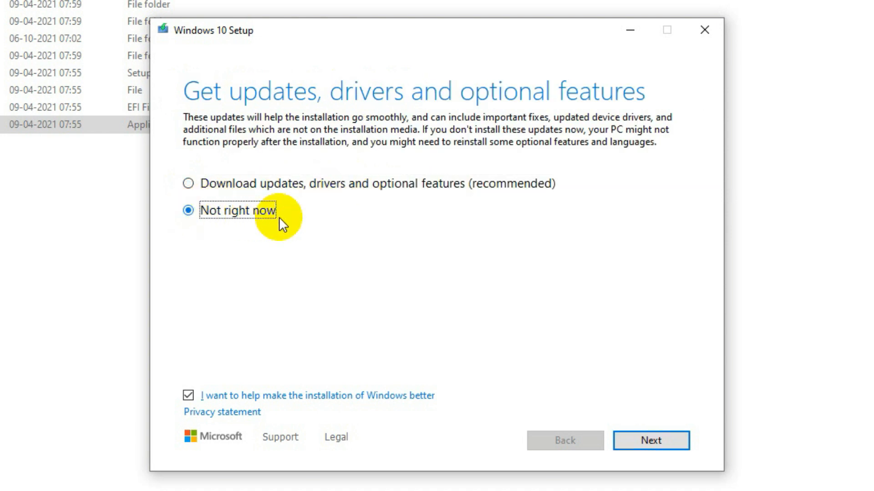
pyautogui.click(665, 440)
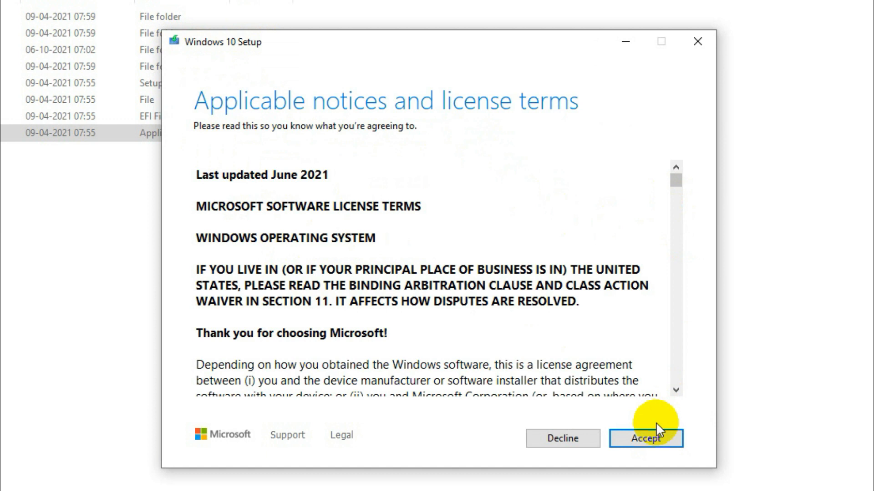
# - Accept the license terms and start installing Windows 11 Pro, keeping personal files and apps
pyautogui.click(649, 438)
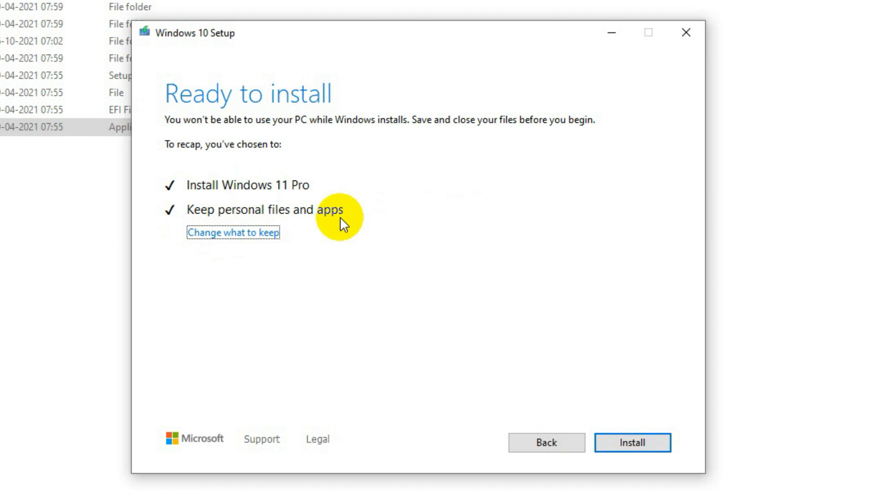
pyautogui.click(640, 444)
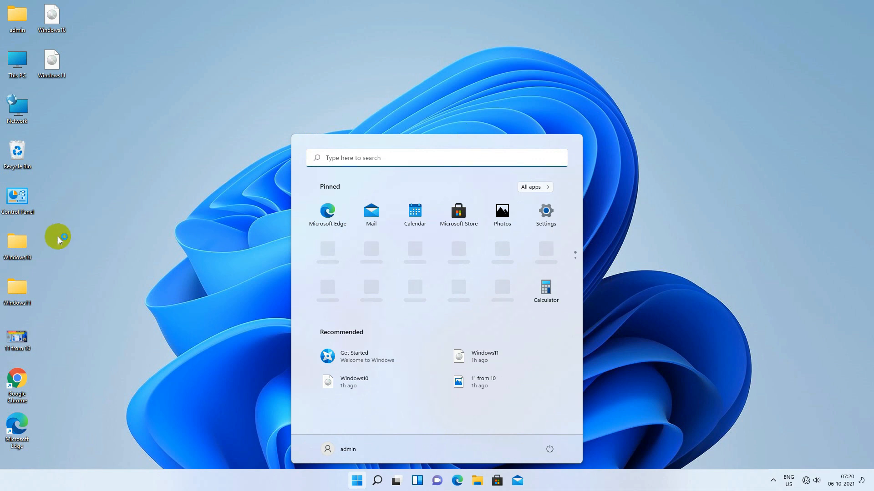
# - Check that the desktop files are intact after the upgrade by viewing the "11 from 10" image, and close it
pyautogui.click(24, 242)
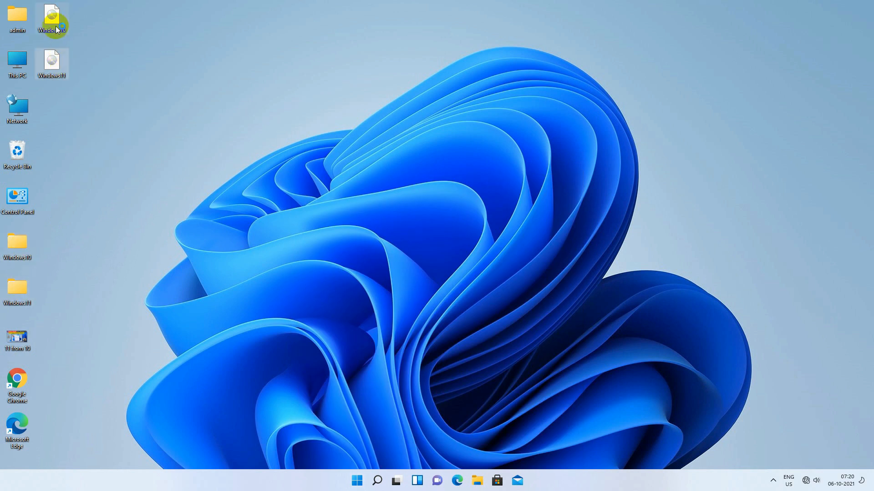
pyautogui.doubleClick(18, 345)
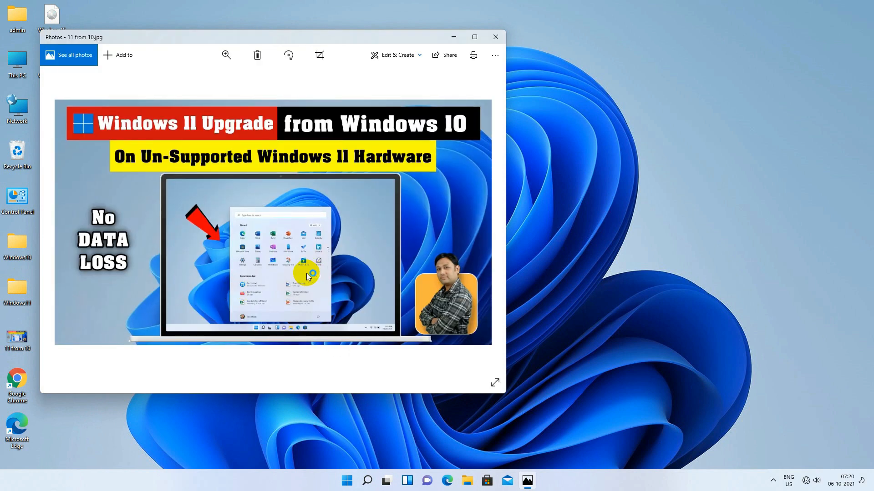
pyautogui.click(496, 38)
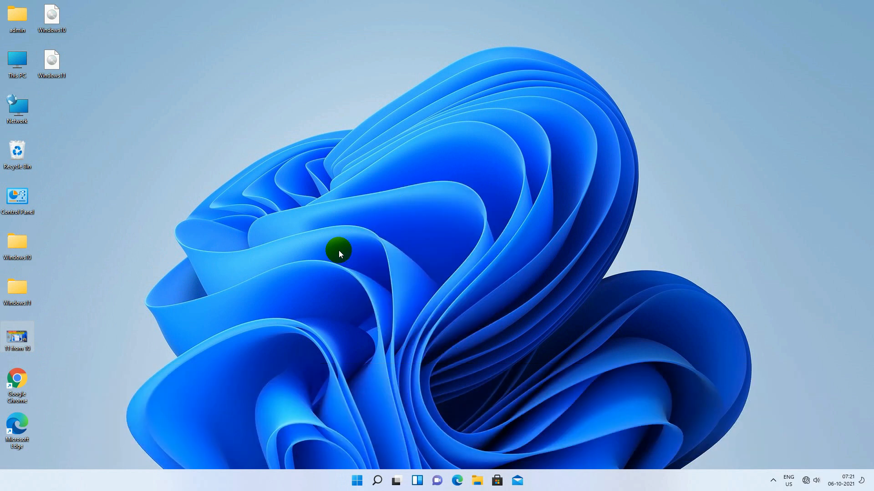
# - Open the Activation page in the Windows 11 system settings and expand the activation state details
pyautogui.rightClick(357, 479)
pyautogui.click(359, 386)
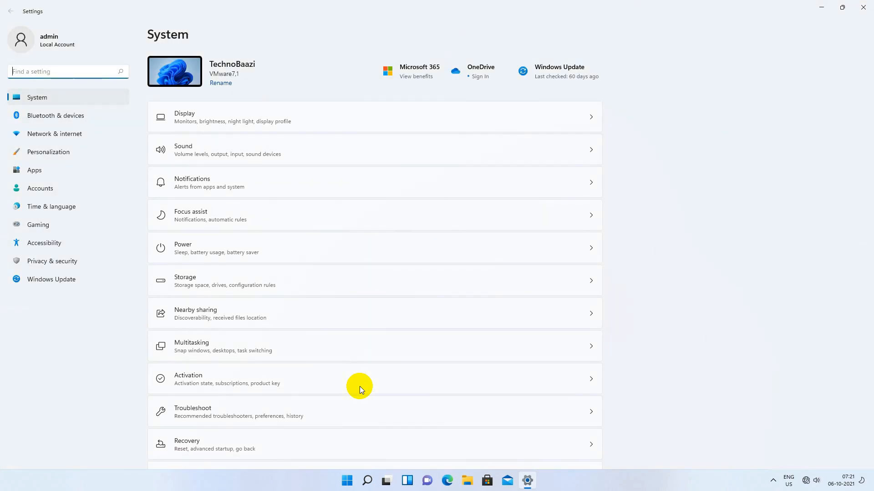
pyautogui.scroll(-5, 311, 308)
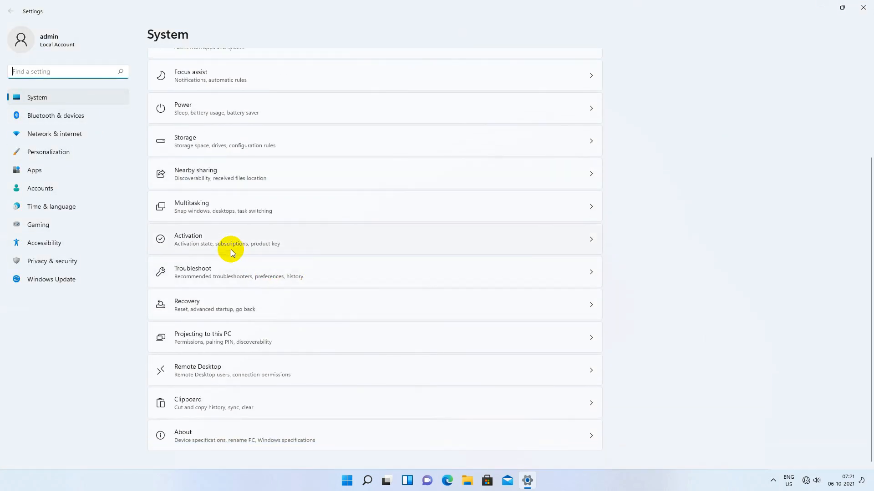
pyautogui.click(303, 243)
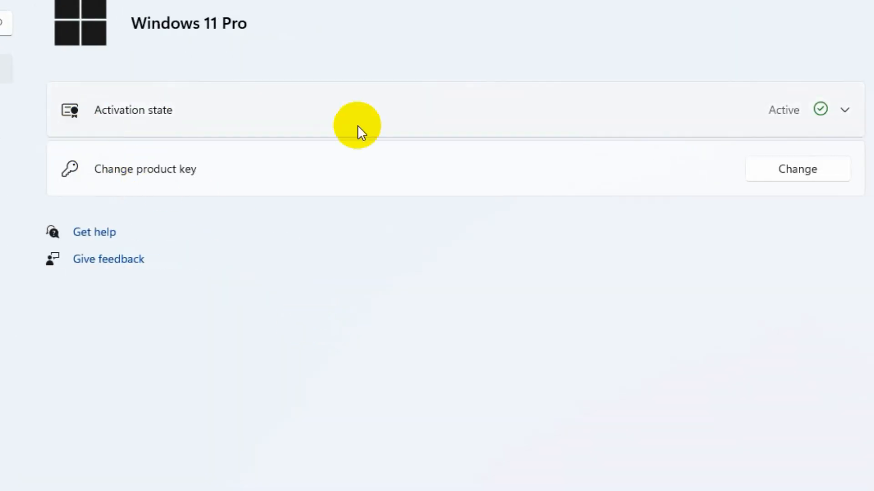
pyautogui.click(821, 109)
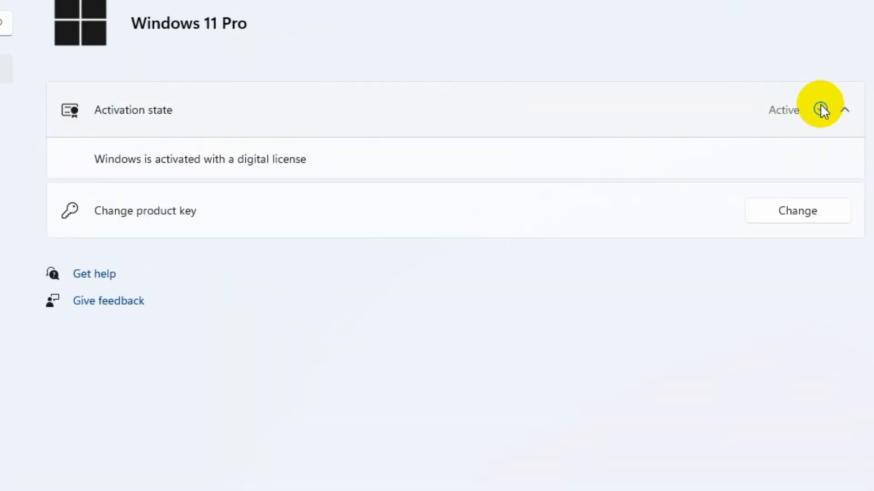